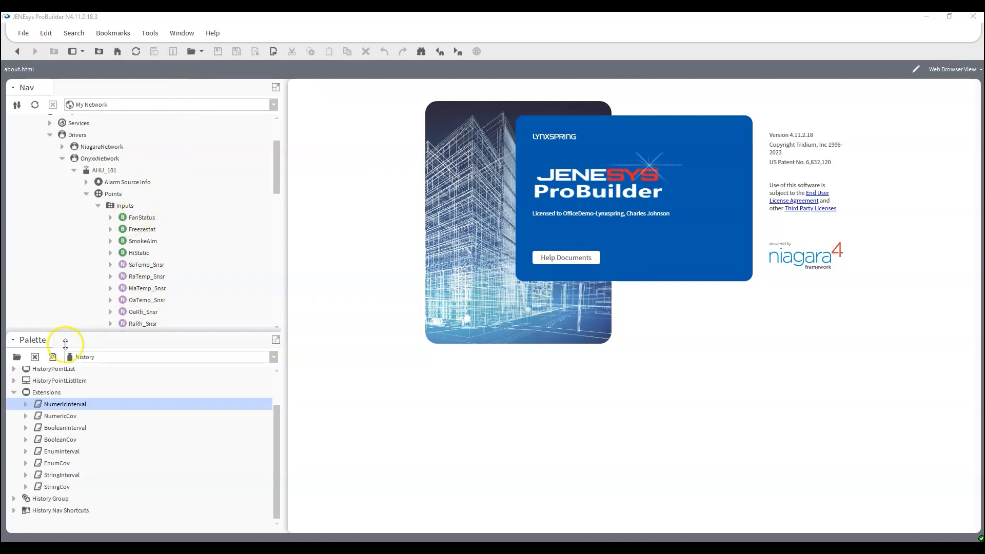
Add a BooleanCov history extension to the FanStatus input point of AHU_101 and name it History
click(54, 442)
drag(54, 442, 142, 196)
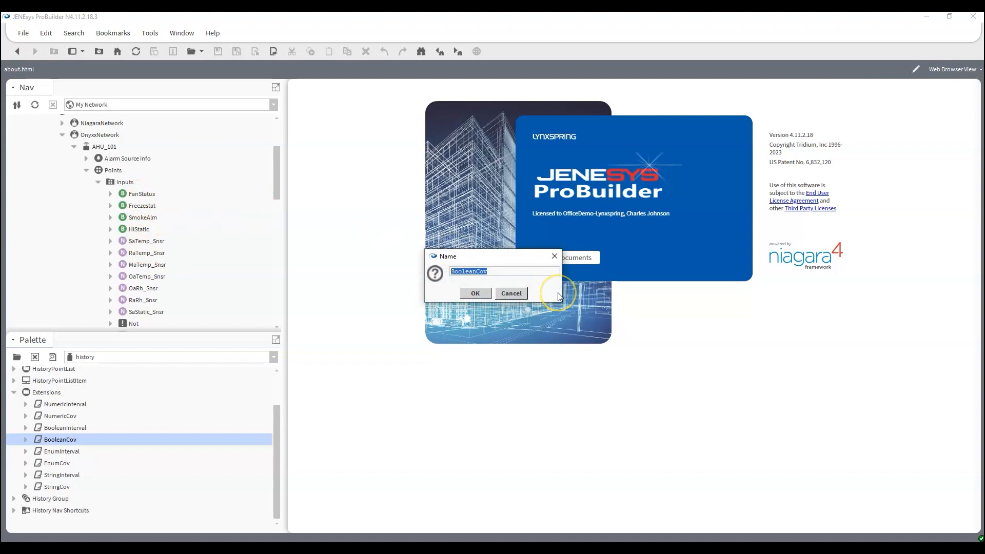
text(History)
key(Return)
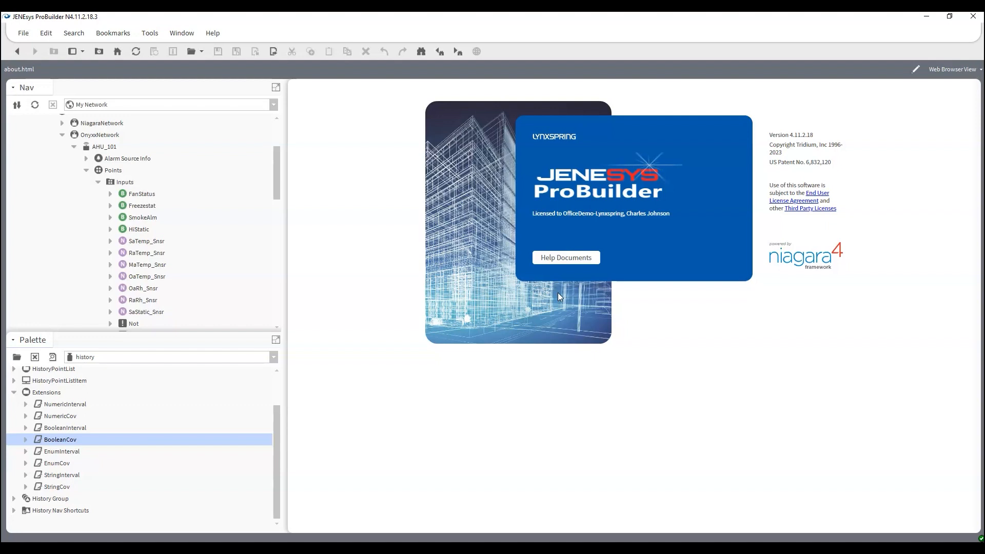
Open FanStatus's History extension and set its history name to AHU_101_%parent.name%
click(110, 193)
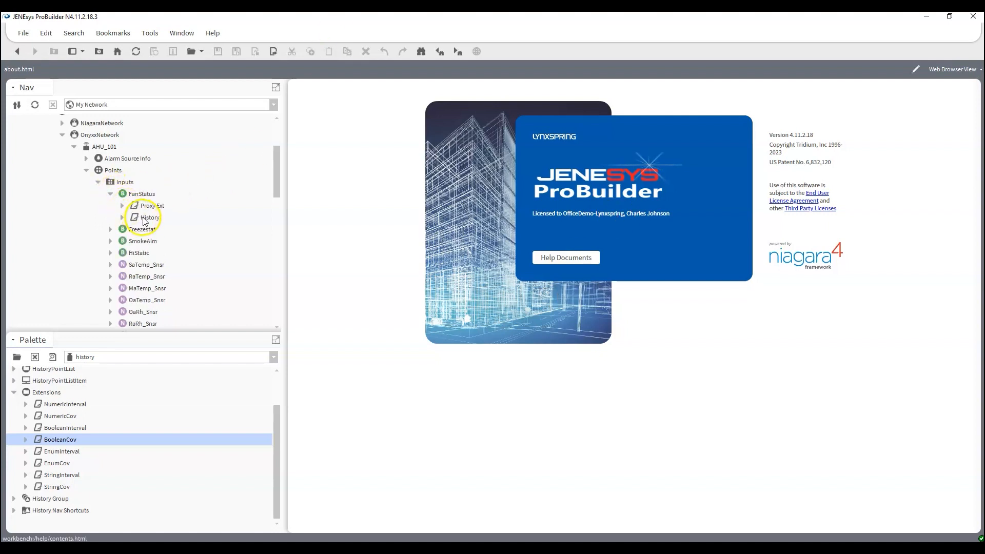
double_click(144, 218)
click(373, 188)
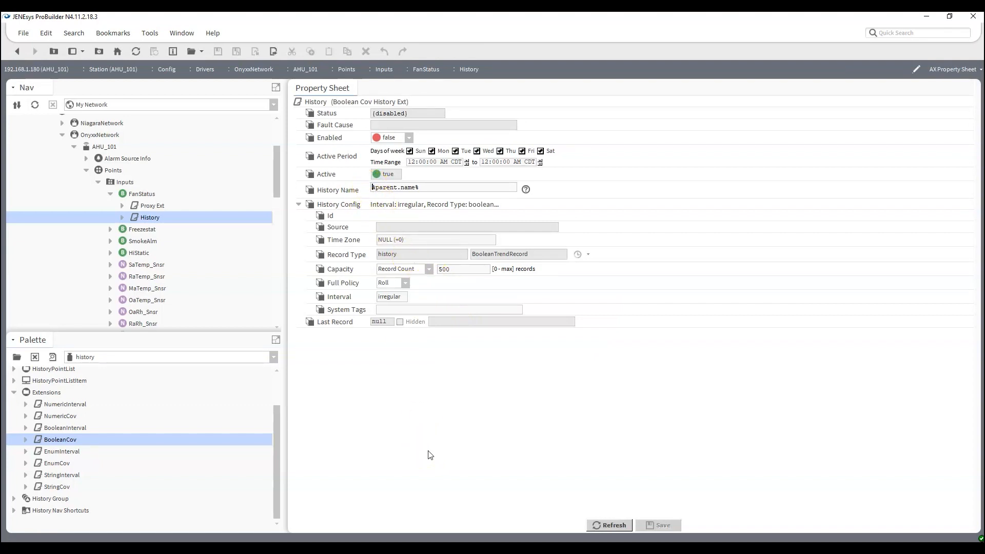
text(AHU)
text(_1010)
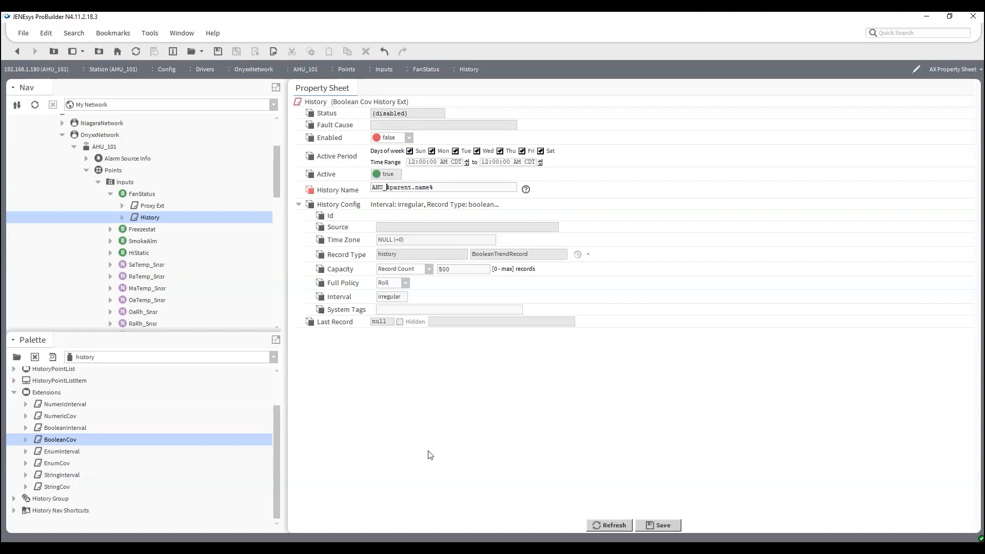
key(BackSpace)
text(_101)
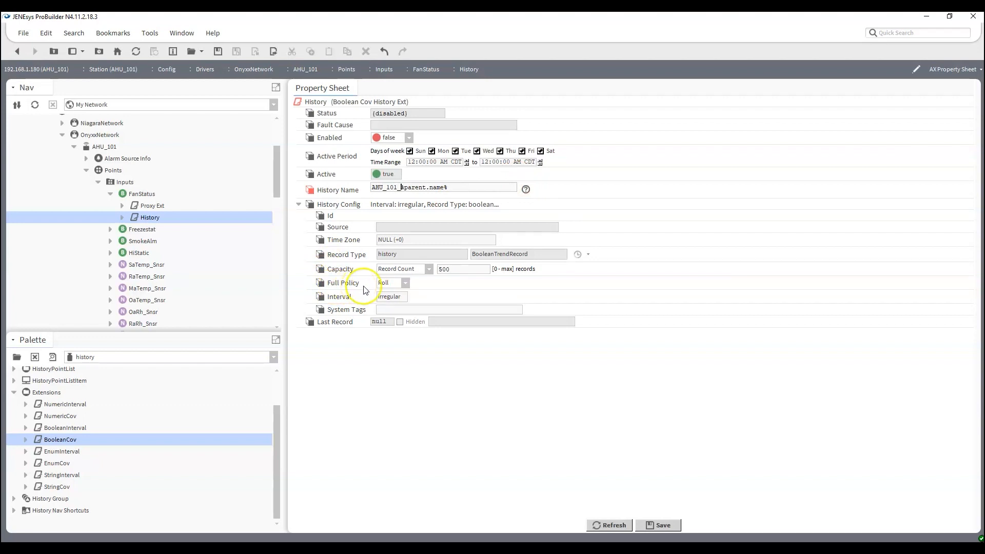
Set Enabled to true for FanStatus's History extension and save its properties
click(406, 284)
click(468, 380)
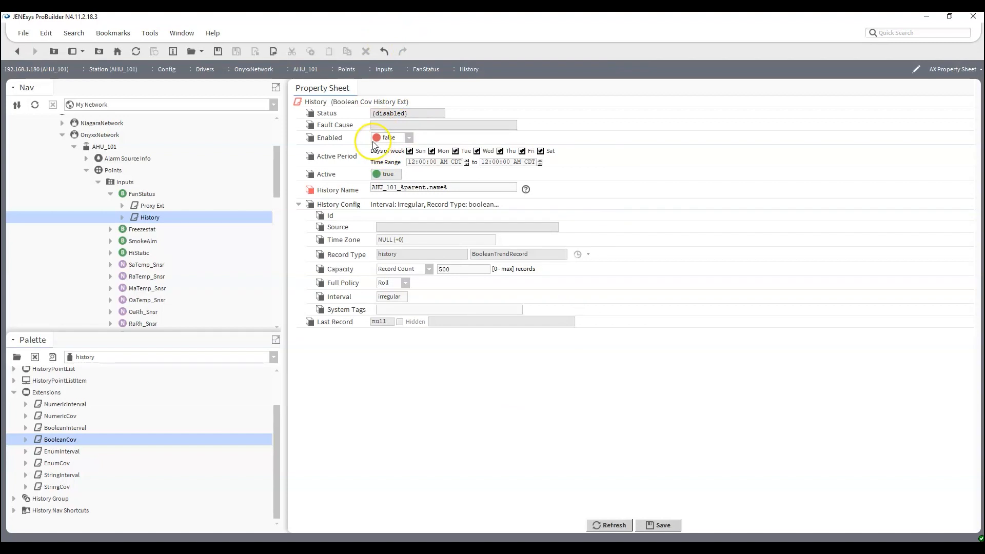
click(401, 165)
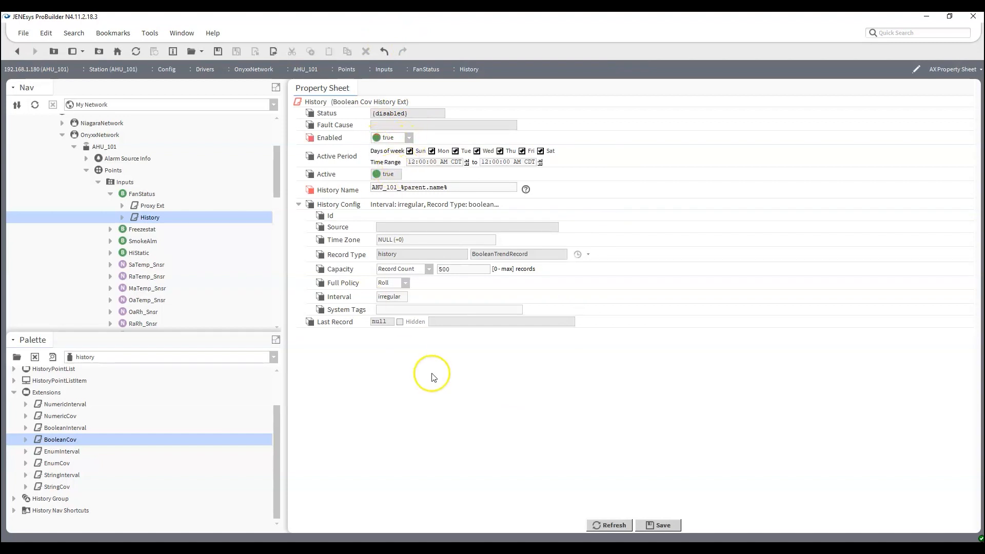
click(667, 524)
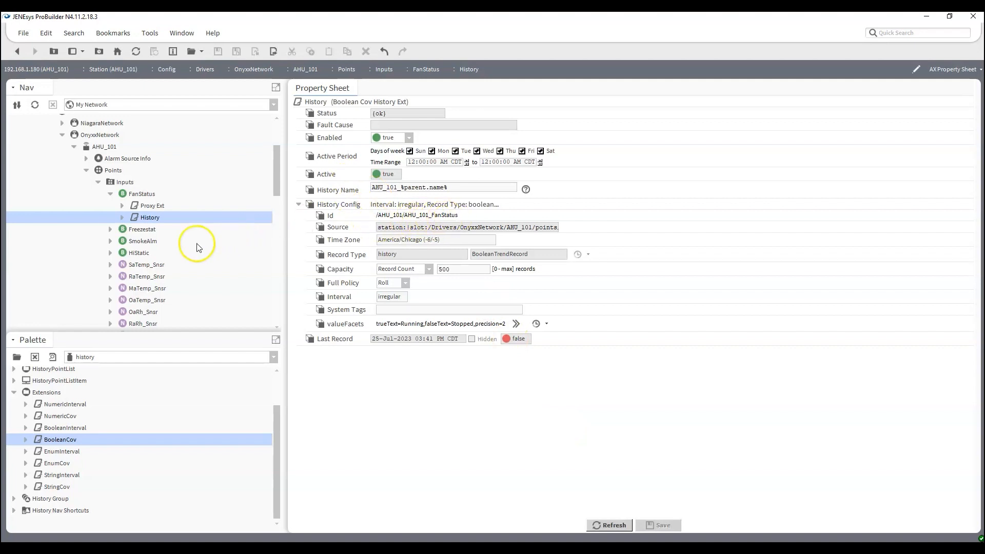
Copy FanStatus's configured History extension and paste it onto the Freezestat point, keeping the name History
scroll(225, 241, down, 10)
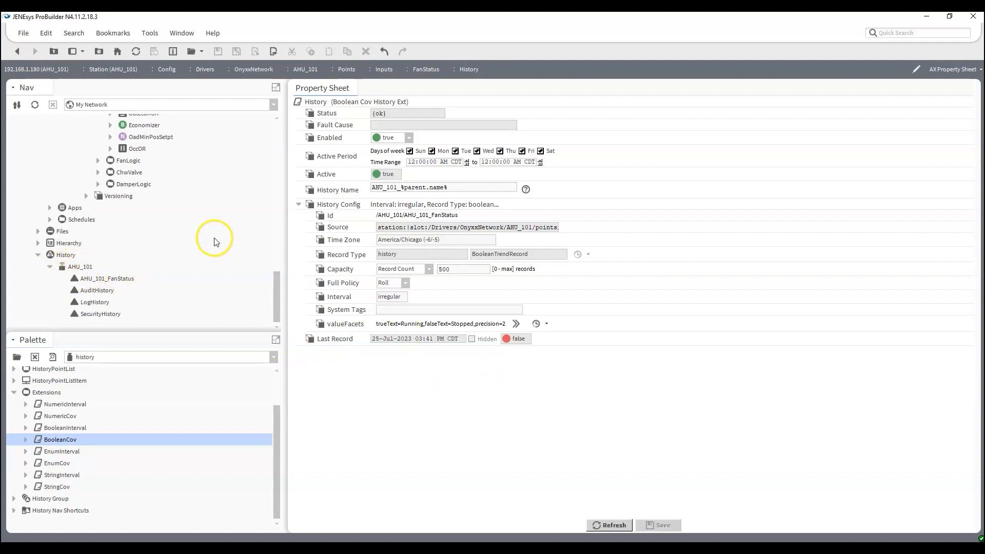
scroll(205, 240, up, 3)
scroll(205, 240, up, 10)
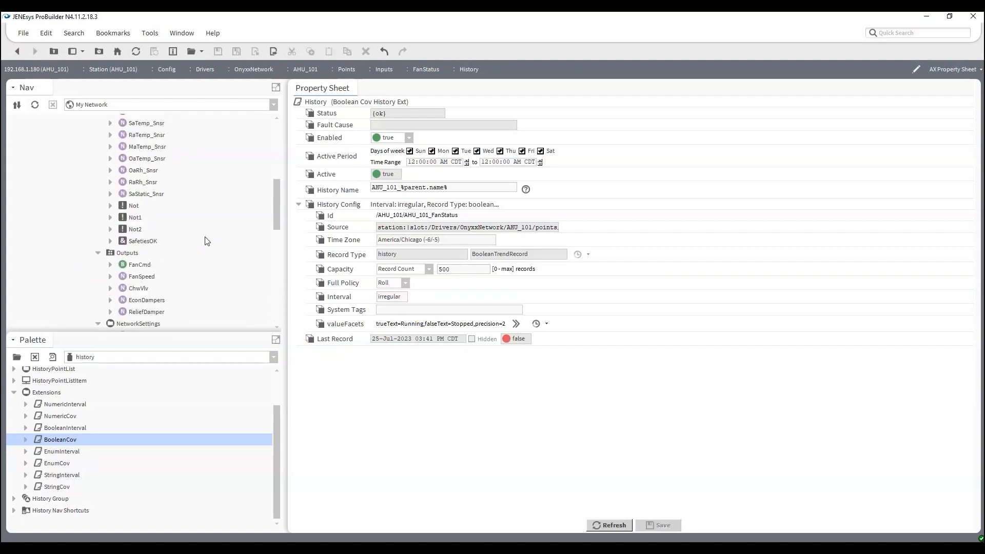
right_click(147, 216)
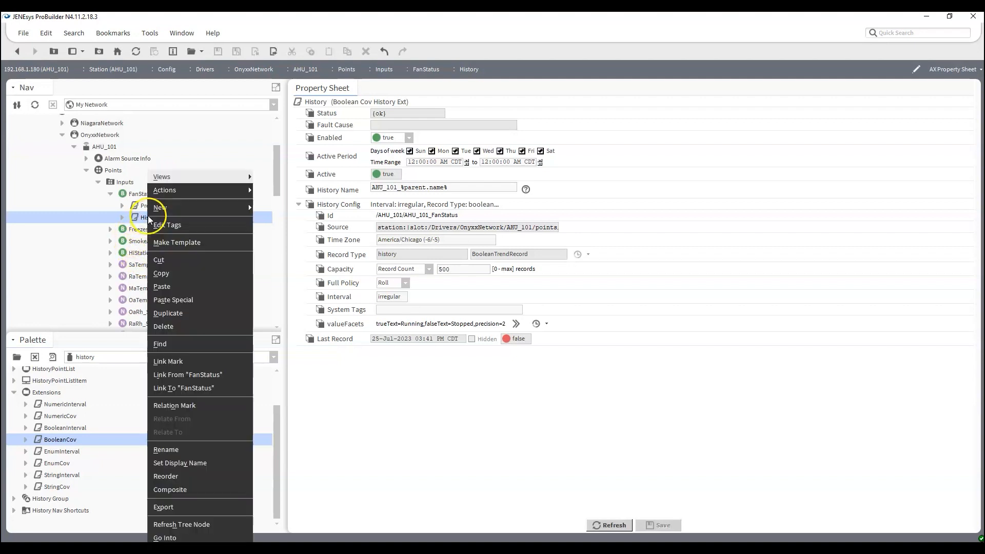
click(162, 276)
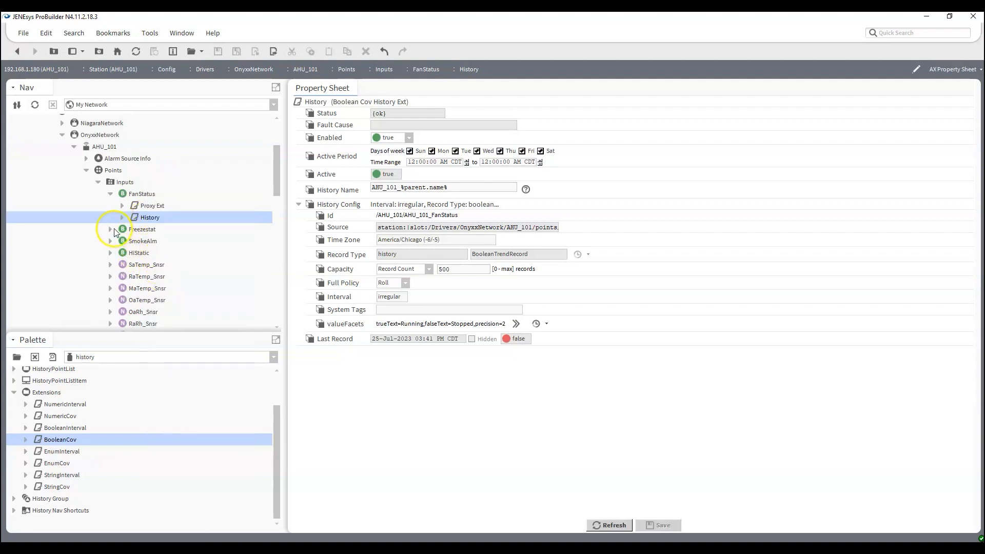
click(110, 229)
right_click(147, 232)
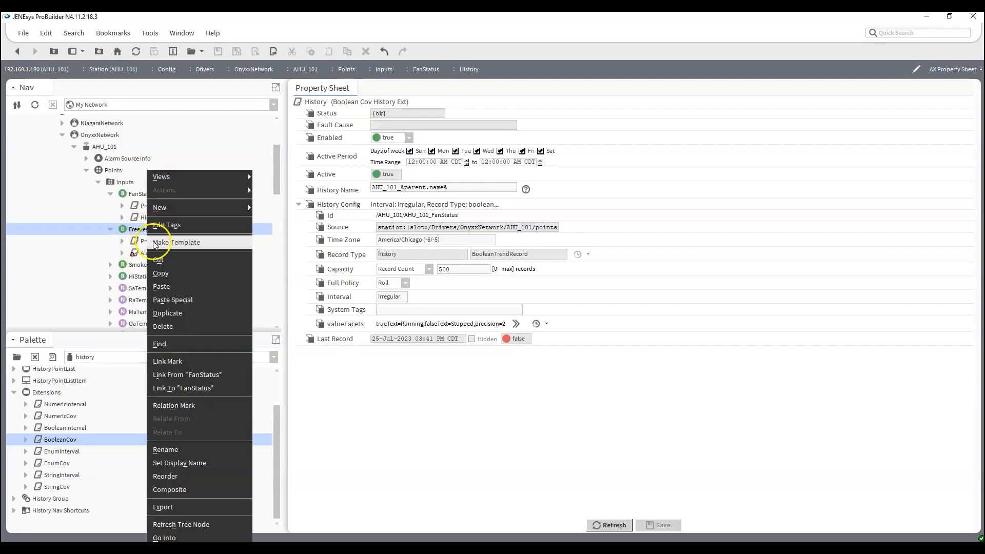
click(160, 286)
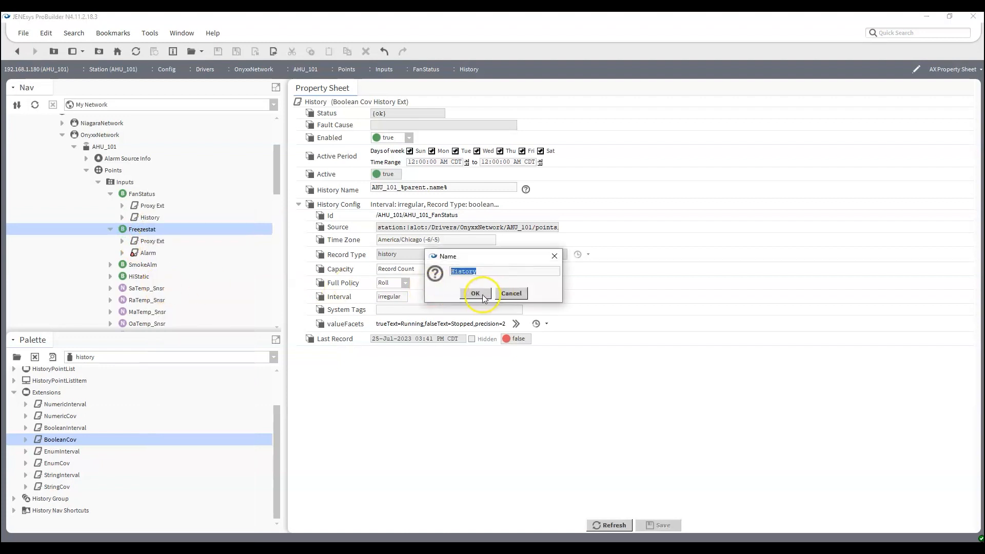
click(474, 296)
Paste the copied History extension onto the SmokeAlm and HiStatic input points, keeping the name History
click(152, 277)
right_click(153, 278)
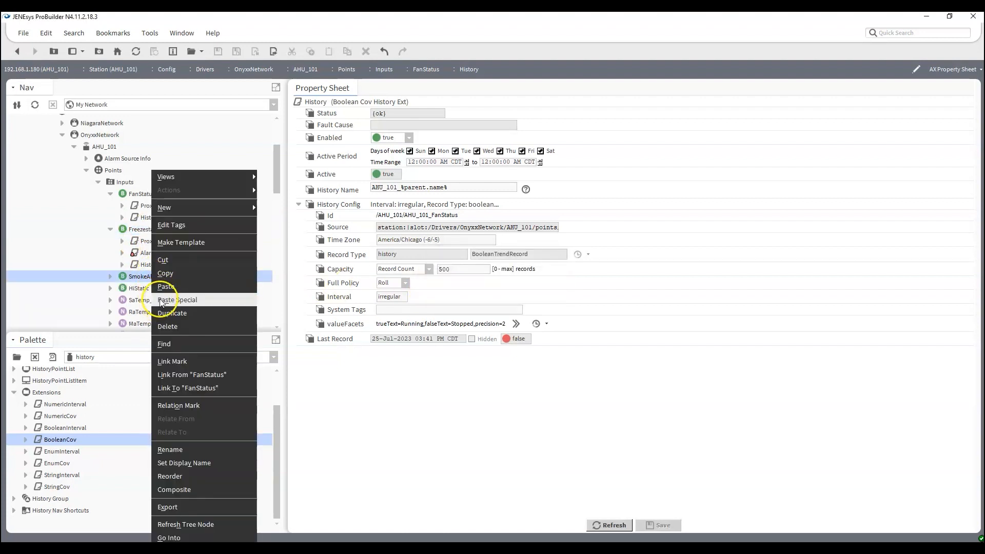
click(163, 288)
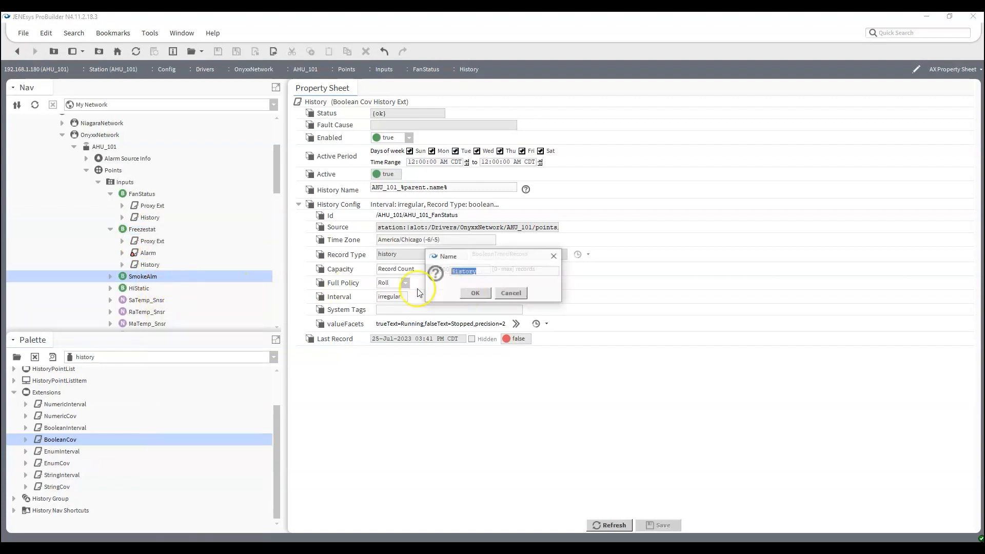
click(474, 294)
right_click(140, 290)
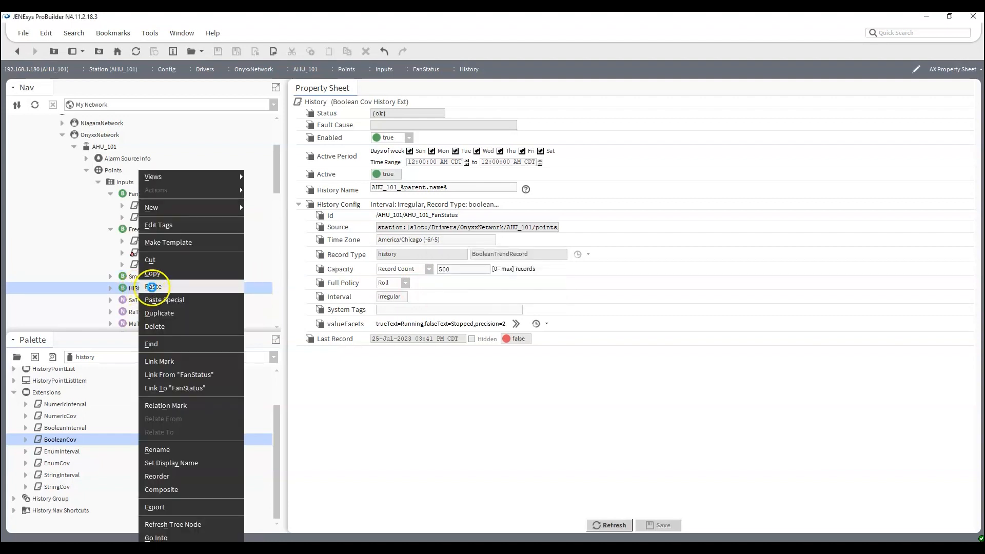
click(149, 286)
click(476, 294)
scroll(158, 258, down, 5)
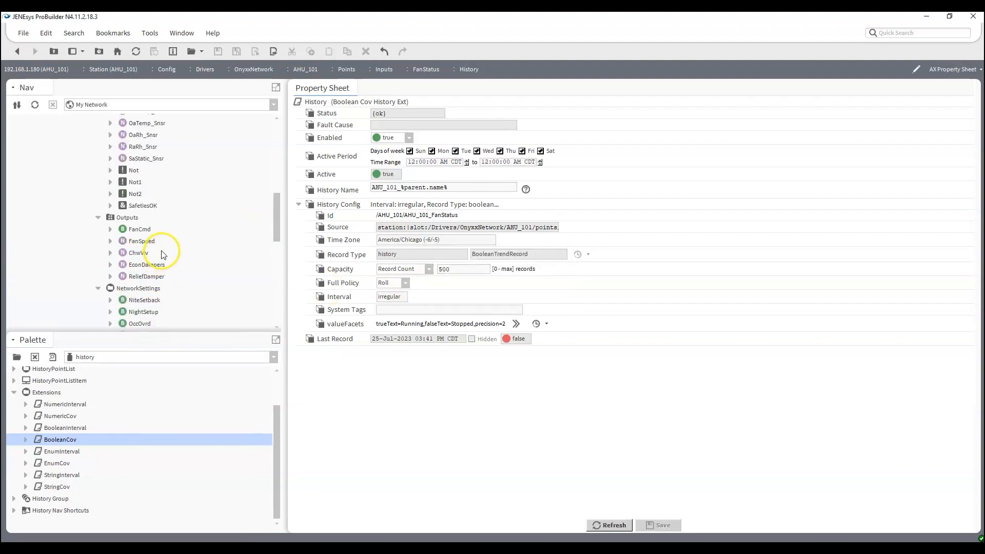
right_click(138, 229)
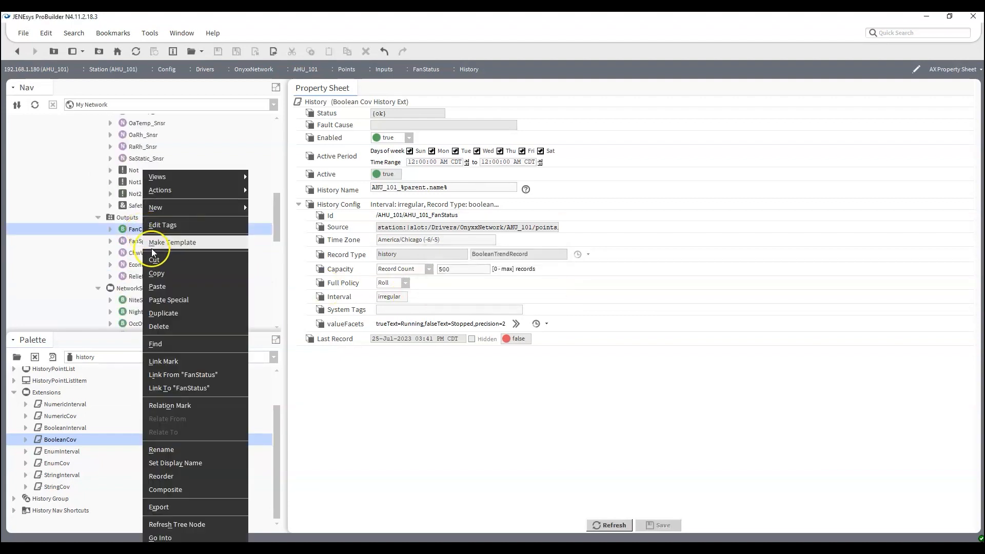
click(159, 287)
click(510, 293)
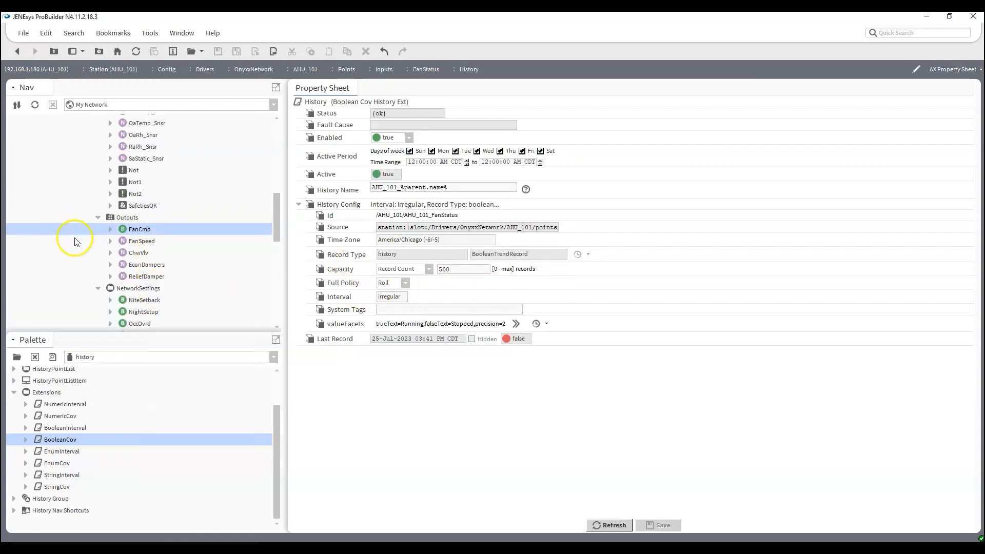
scroll(77, 238, down, 3)
right_click(137, 228)
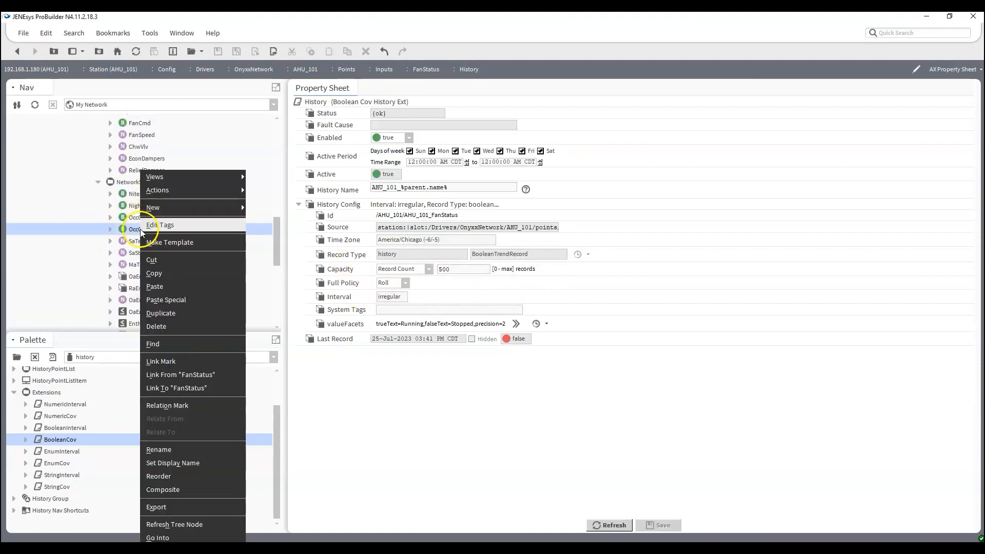
click(151, 287)
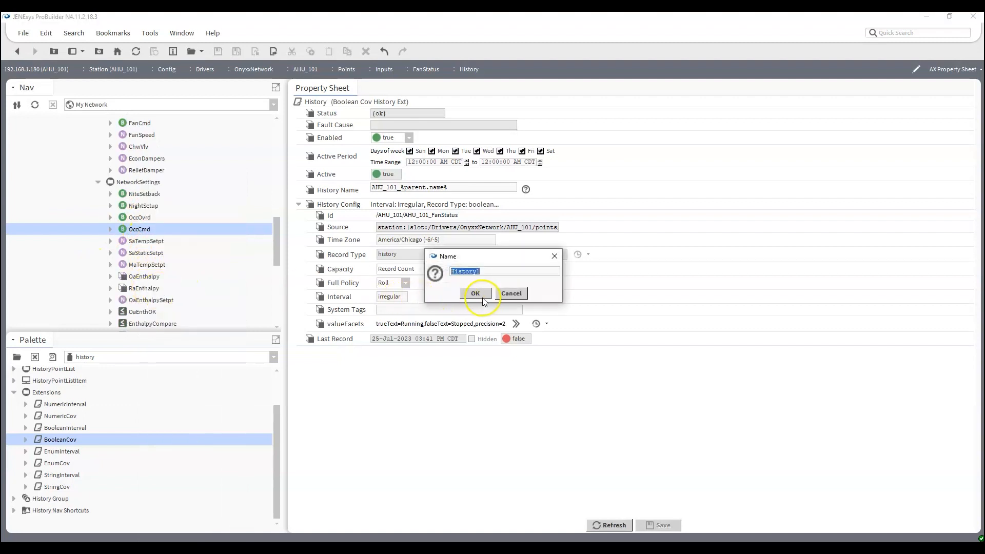
click(510, 293)
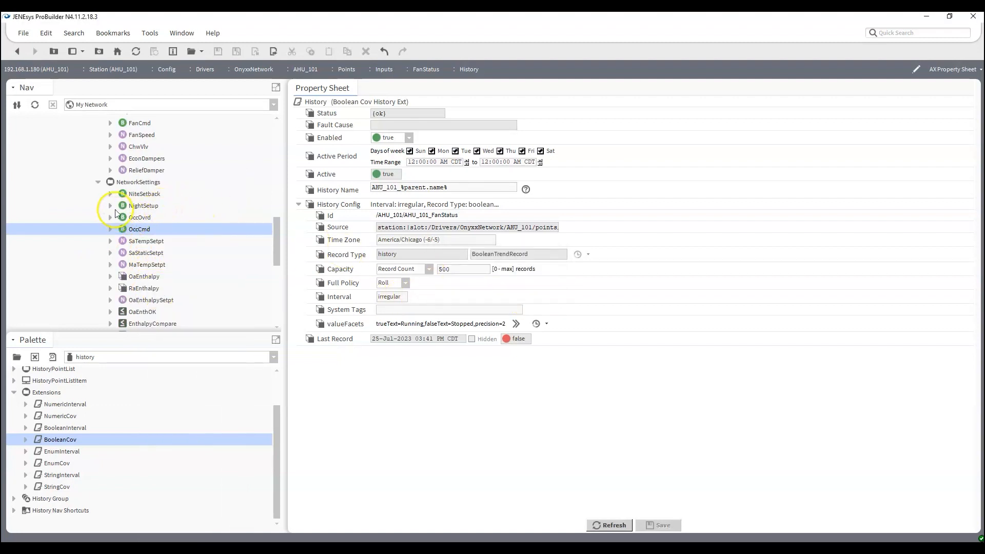
Check the NetworkSettings points, starting with NiteSetback, for existing History extensions and collapse the expanded tree branches
click(111, 194)
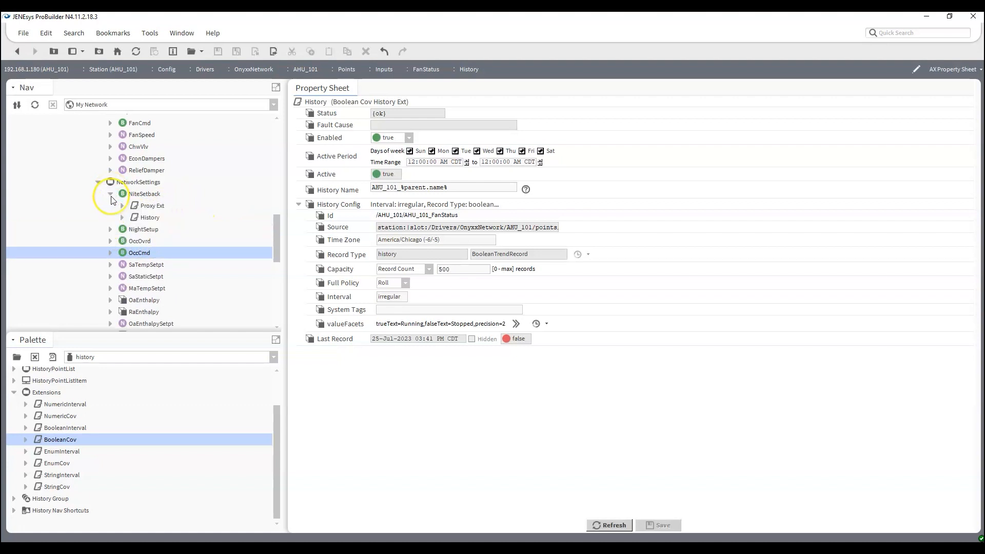
click(111, 195)
click(109, 206)
click(110, 206)
click(111, 230)
scroll(105, 205, up, 5)
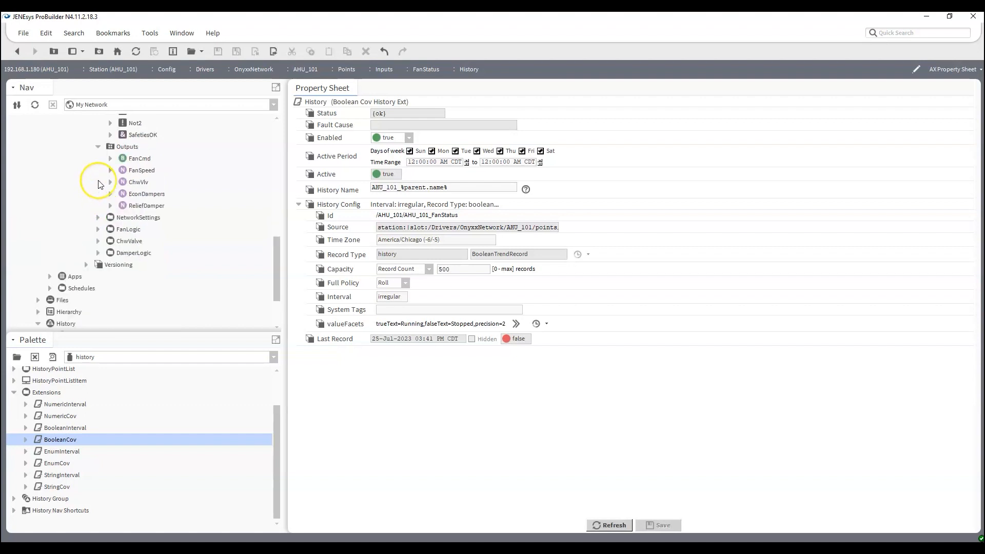
scroll(99, 183, up, 3)
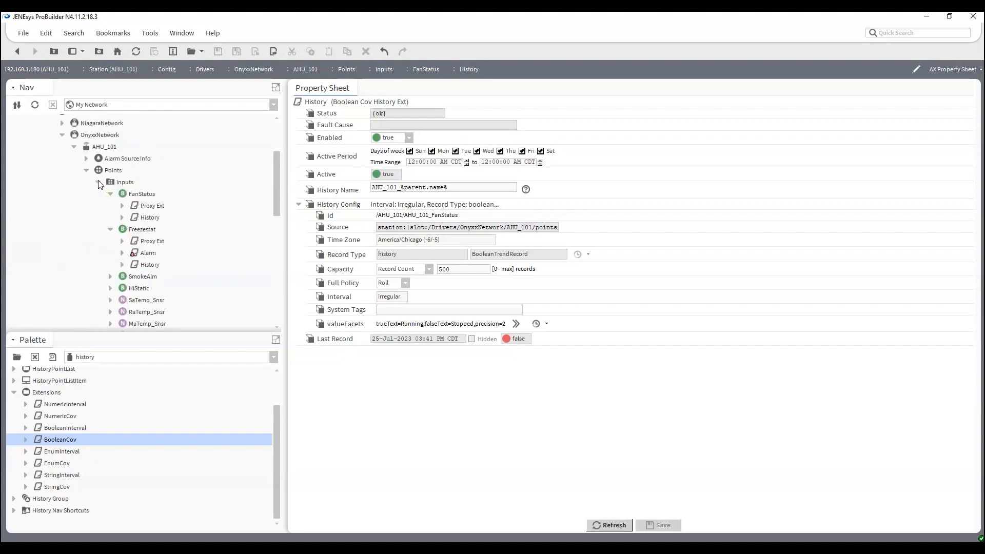
click(109, 206)
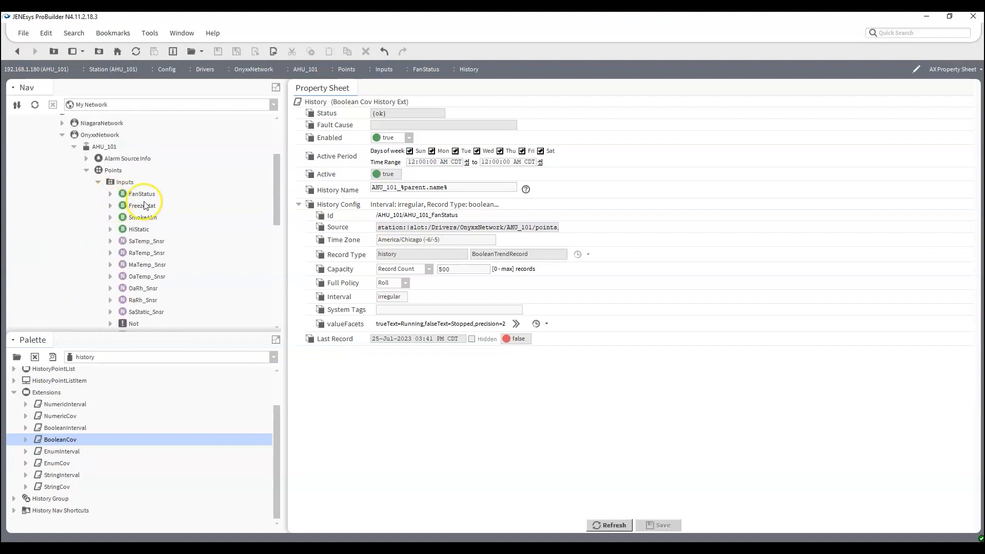
Examine the %parent.name% part of the history name against the FanStatus point that contains the History extension
mouse_move(480, 187)
mouse_down()
mouse_move(371, 187)
mouse_move(464, 188)
mouse_up()
click(469, 187)
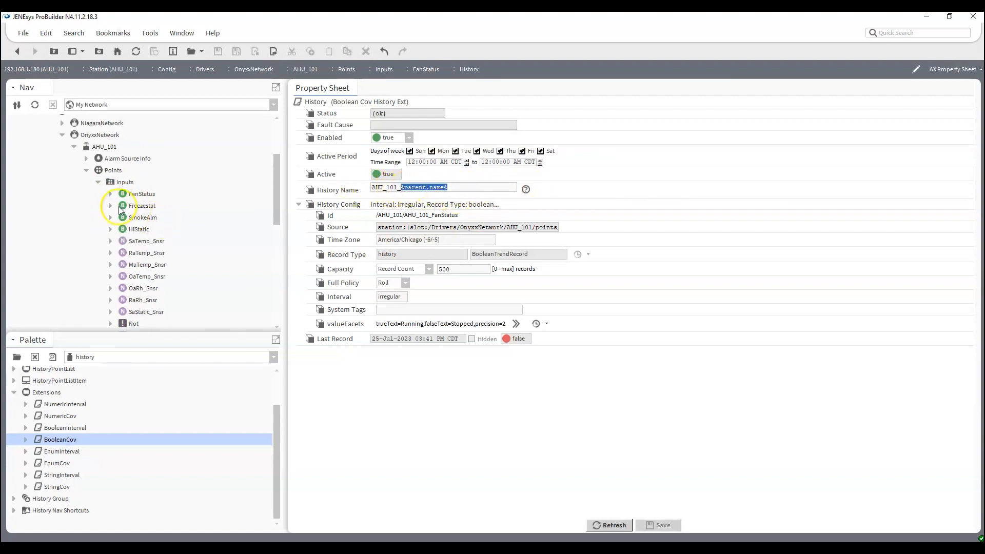
click(111, 194)
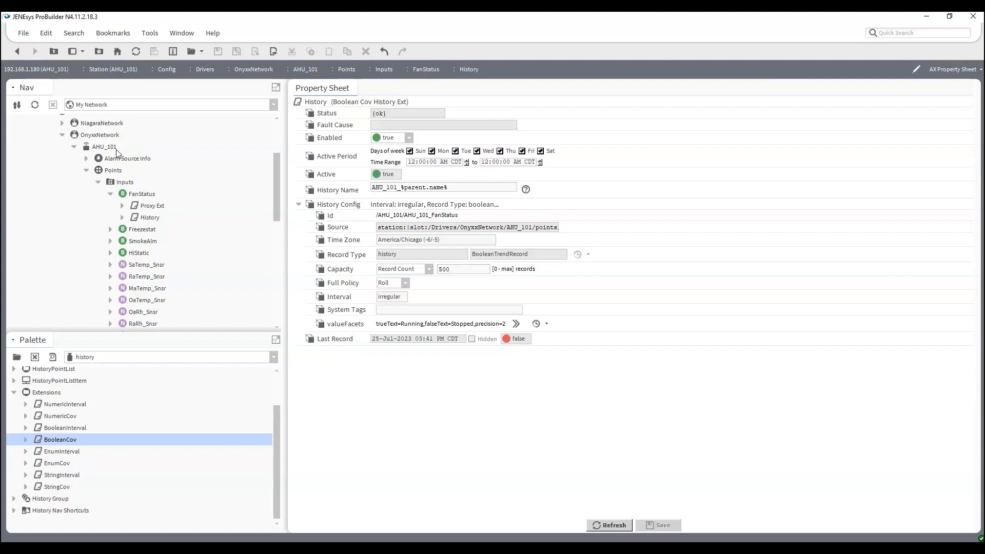
click(110, 194)
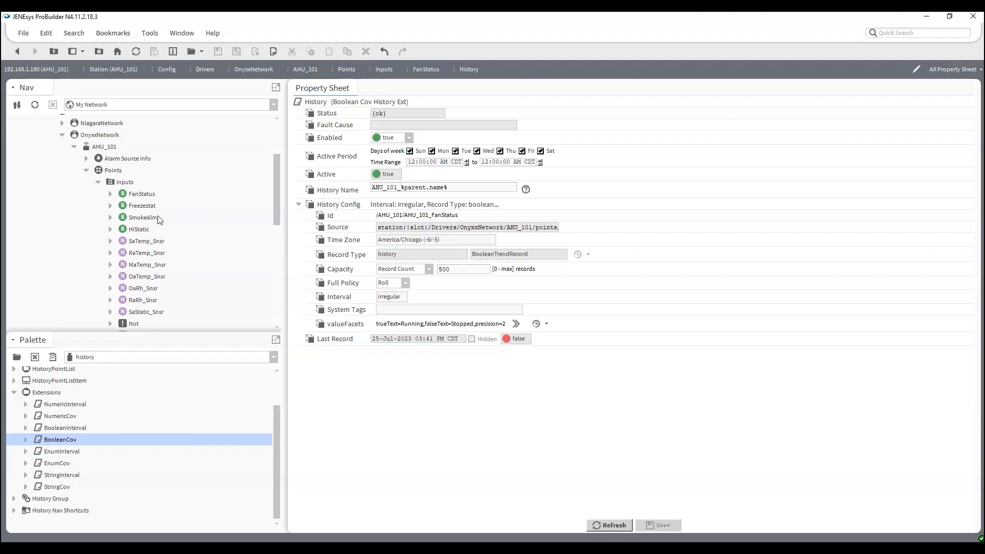
Open FanStatus's property sheet and review its Proxy Ext details
double_click(141, 195)
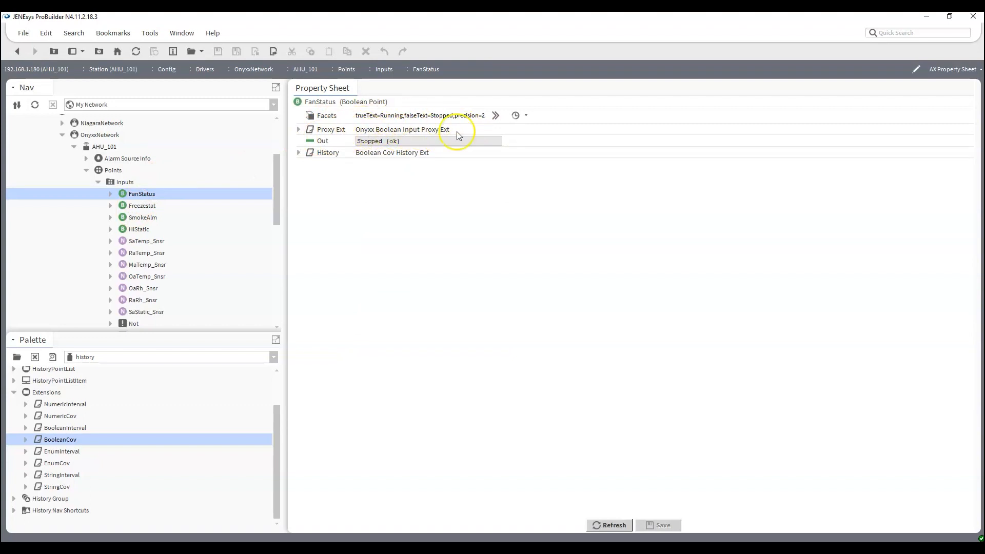
click(298, 130)
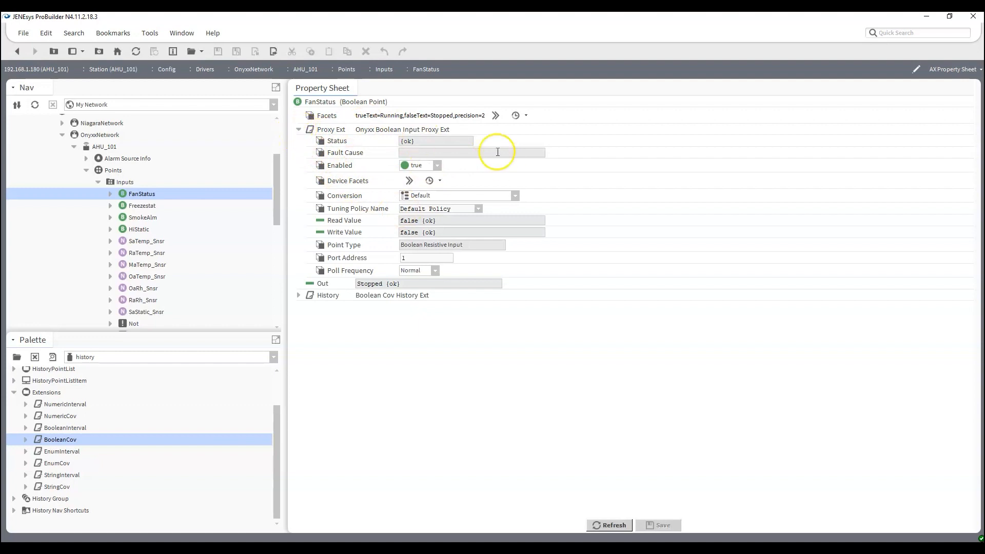
click(299, 129)
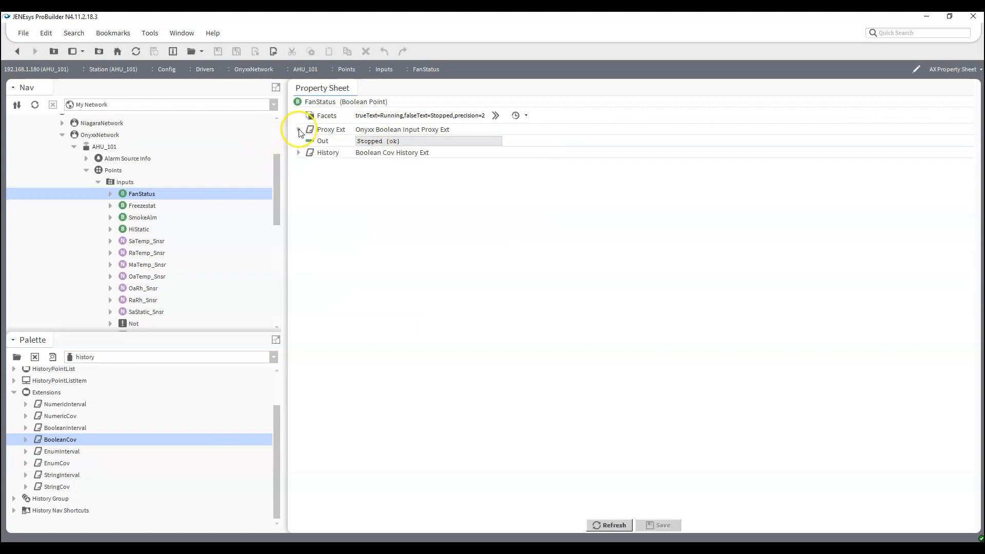
Review the property sheet of the OccOvrd point under NetworkSettings, including its Proxy Ext and History entries
scroll(123, 235, down, 5)
scroll(123, 236, down, 3)
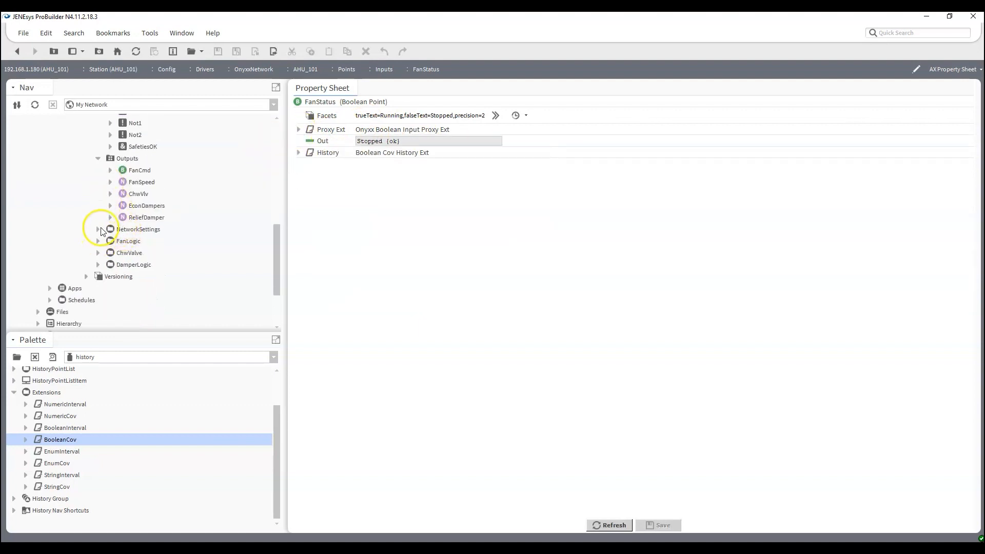
click(99, 230)
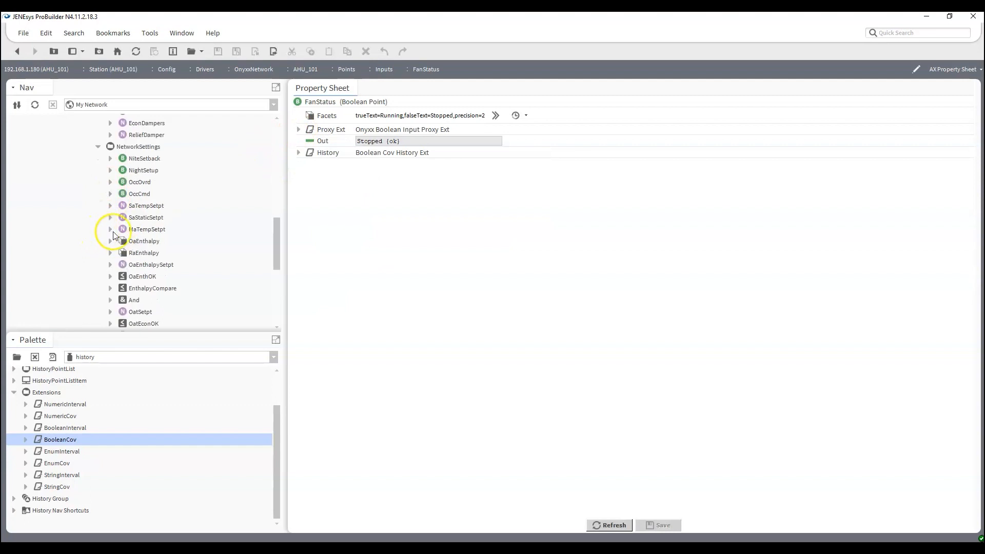
double_click(148, 184)
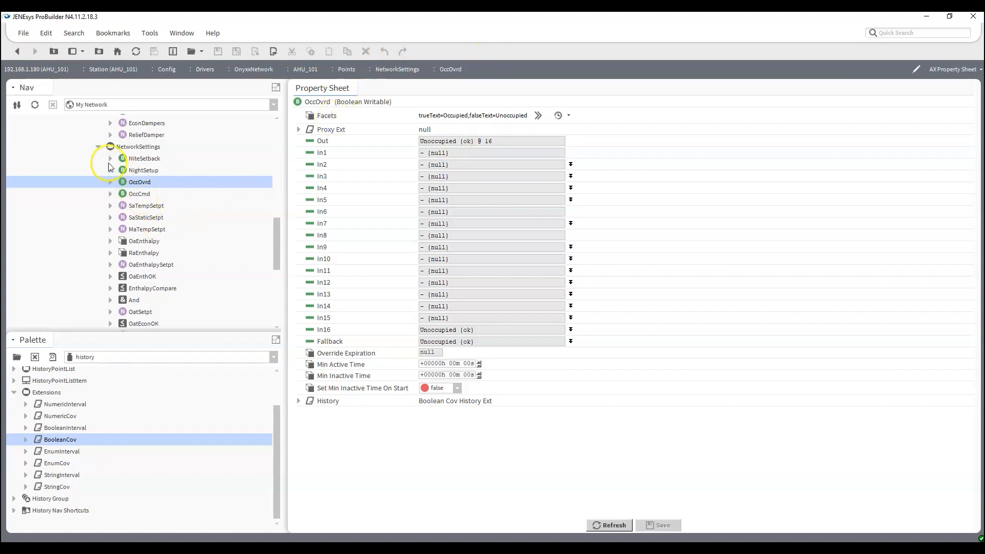
click(98, 147)
Add a NumericInterval history extension named History to the SaTemp_Snsr input point
scroll(205, 234, up, 5)
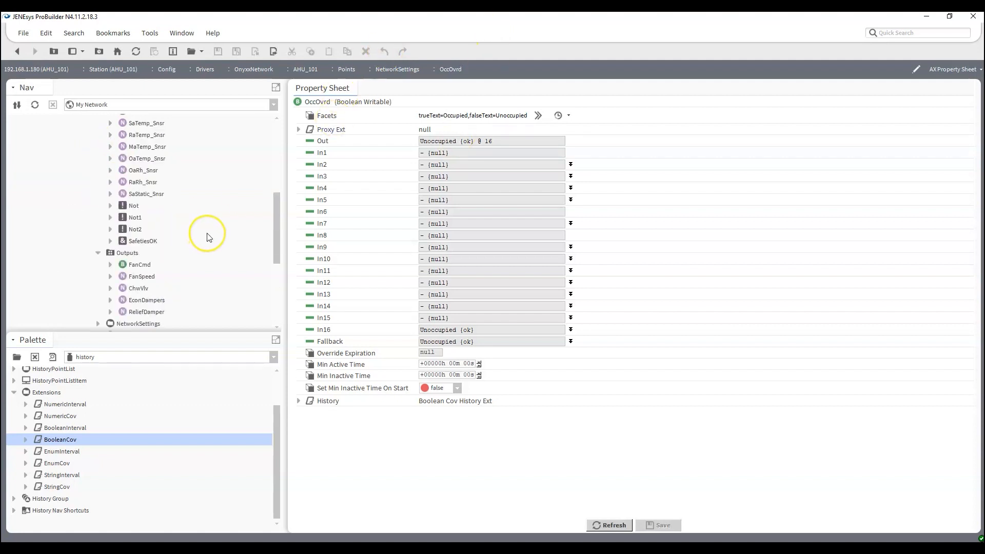
scroll(208, 237, up, 3)
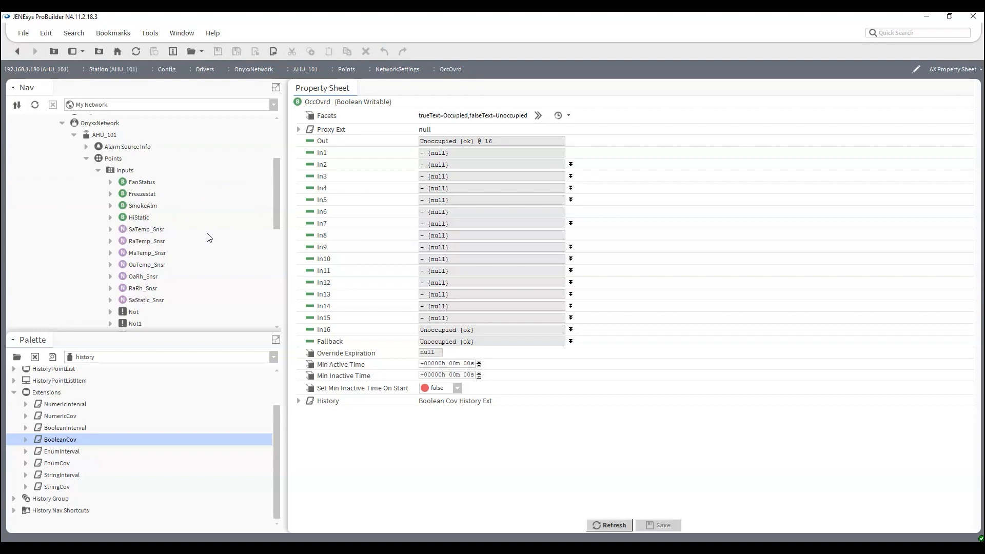
double_click(135, 229)
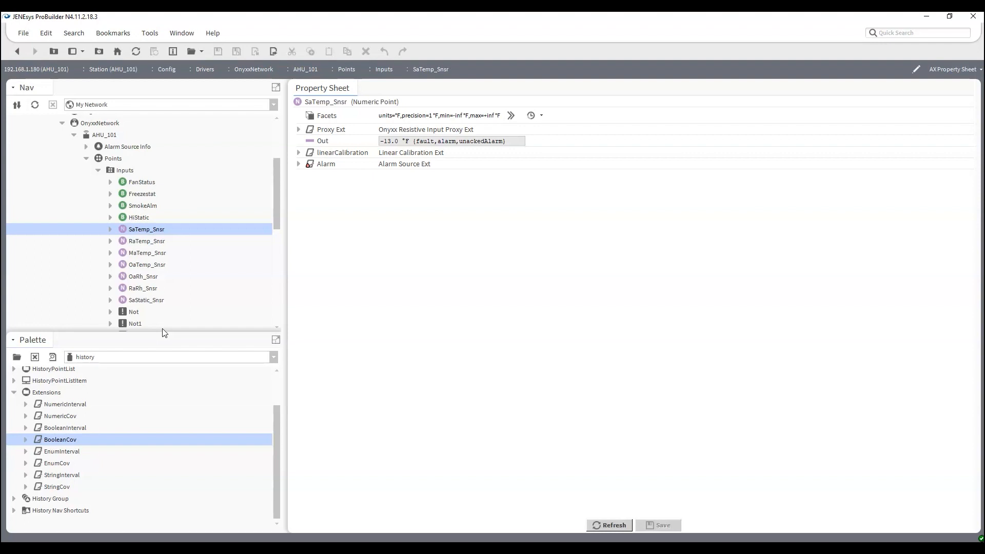
drag(66, 404, 429, 235)
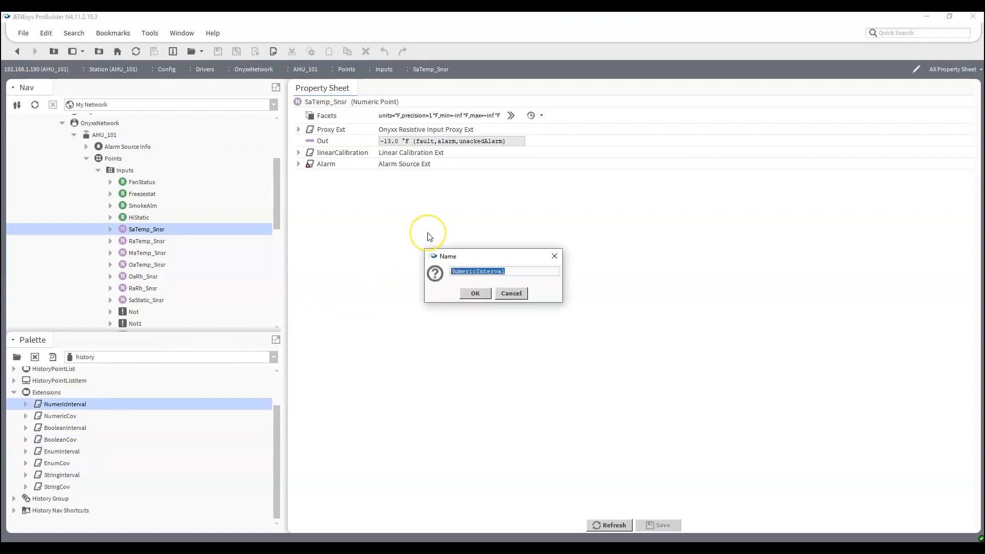
text(History)
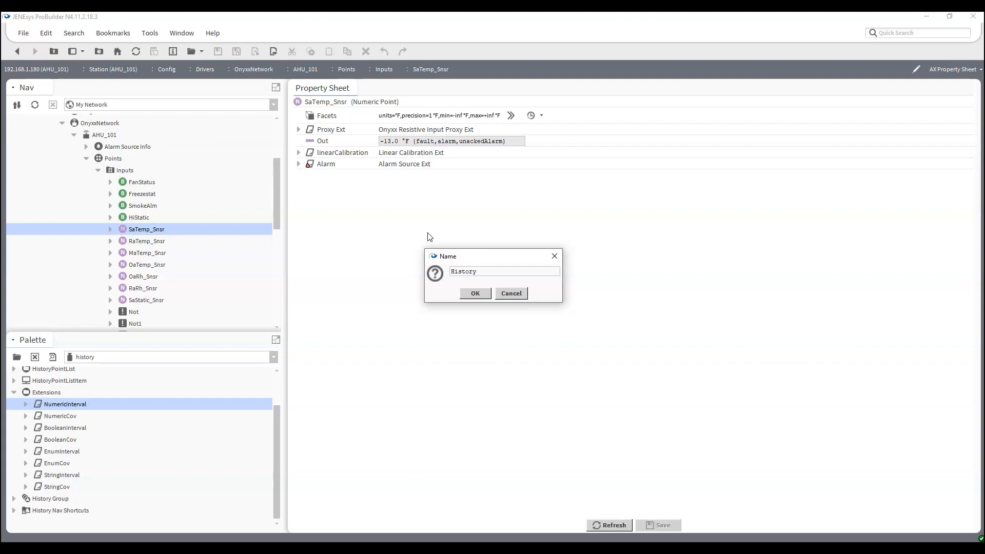
key(Return)
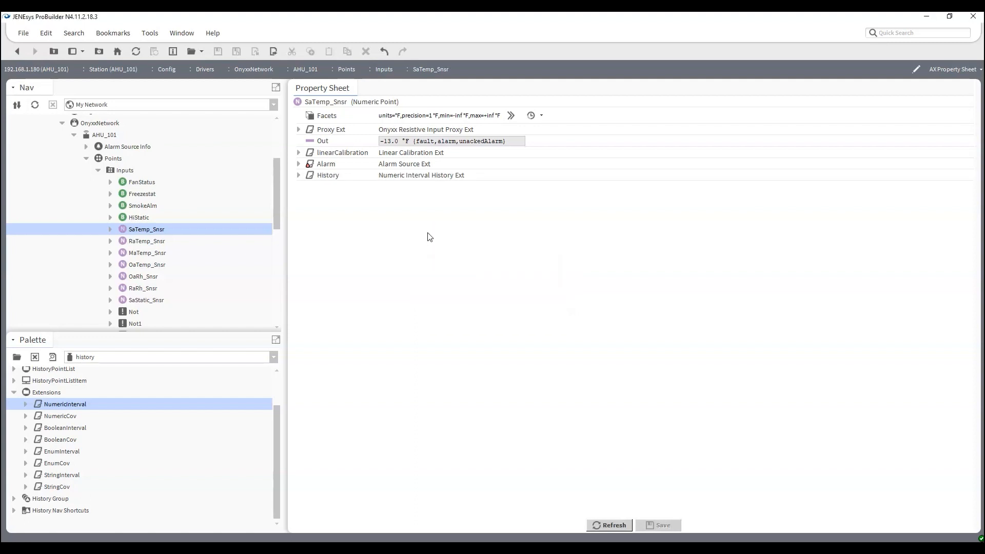
Set the record count capacity in the History Config of SaTemp_Snsr's History extension to 672
click(299, 175)
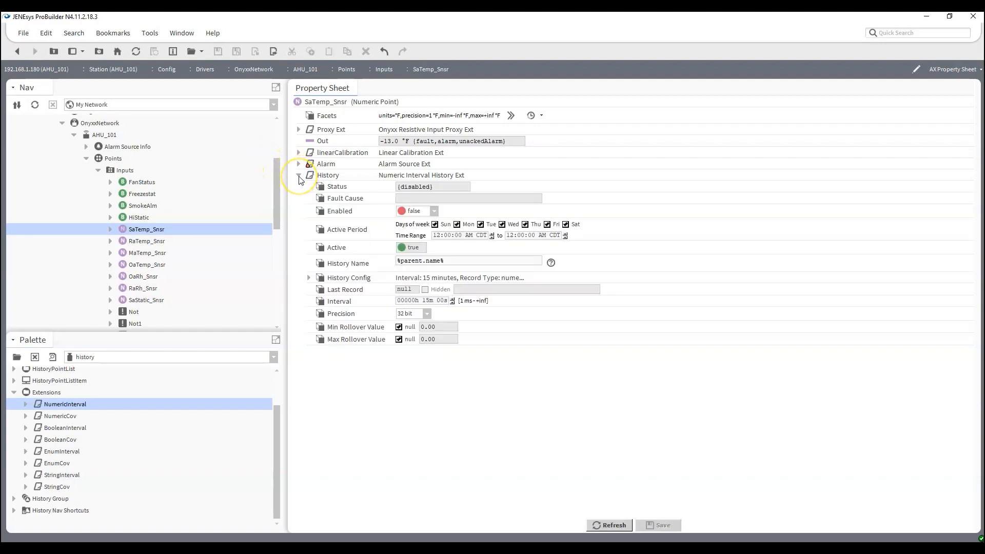
click(308, 278)
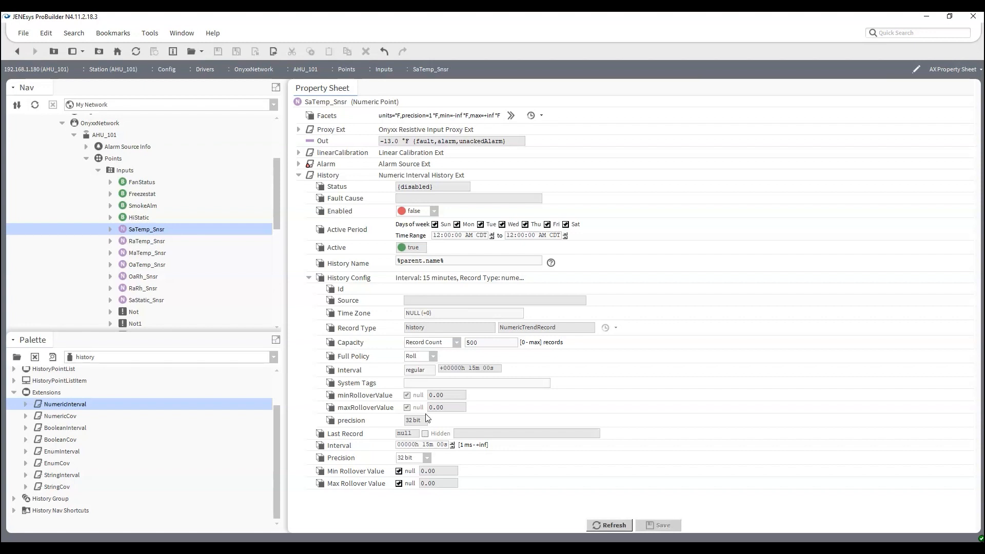
drag(508, 343, 318, 331)
text(672)
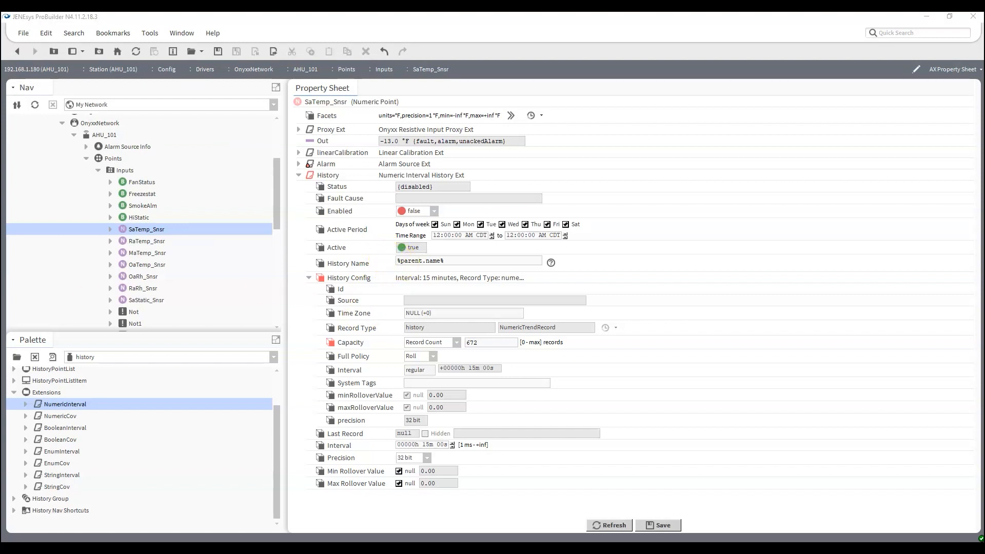
Prefix SaTemp_Snsr's %parent.name% history name with %parent.proxyExt.device.name%_ and save the changes
click(398, 260)
text(pa)
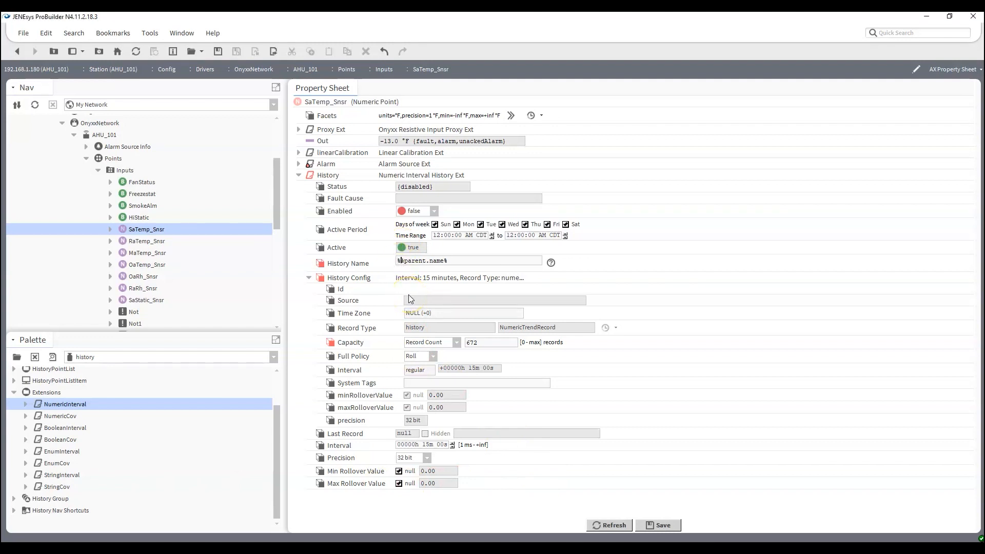
text(rent.proxyExt.device.name%_)
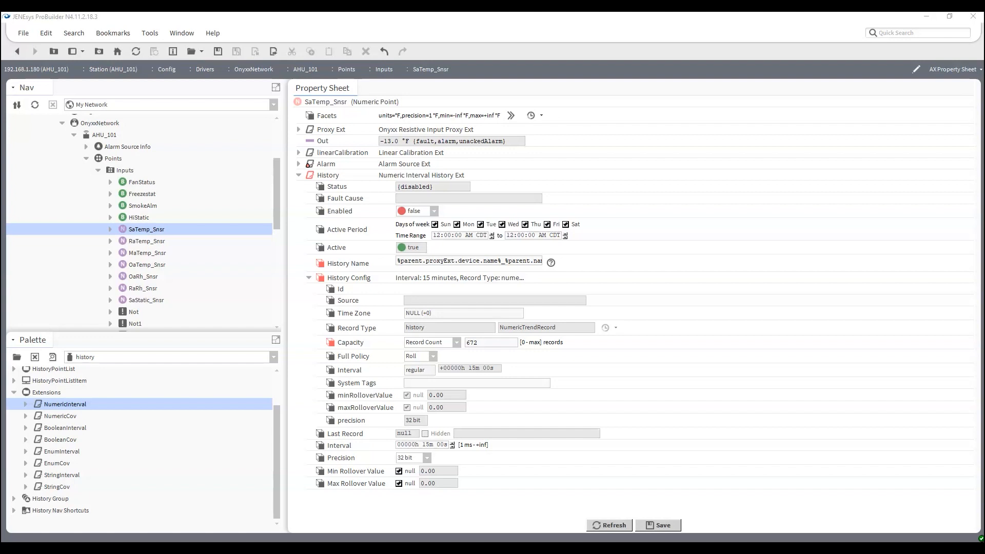
click(662, 525)
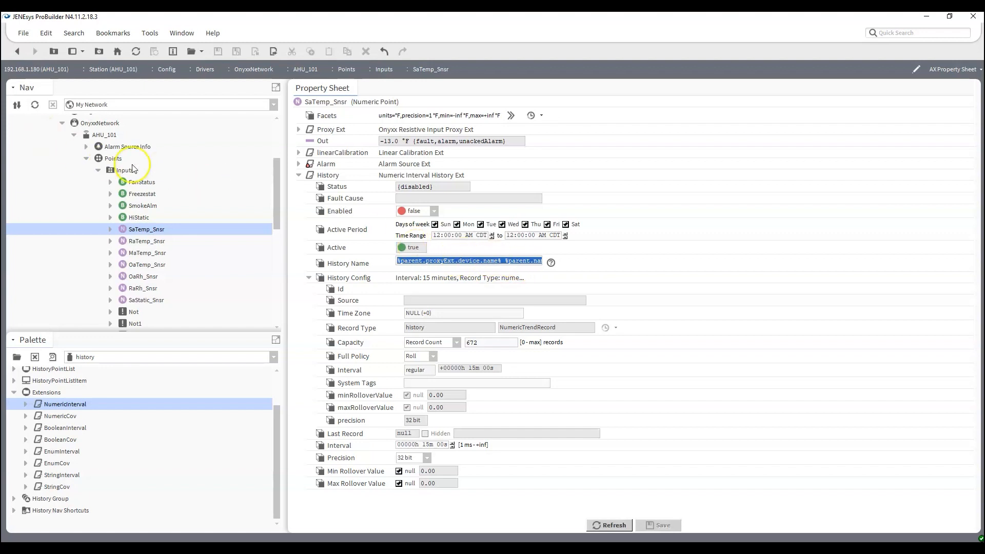
Enable SaTemp_Snsr's History extension, save it, and check the station's history list for the AHU_101 entry
scroll(188, 256, up, 2)
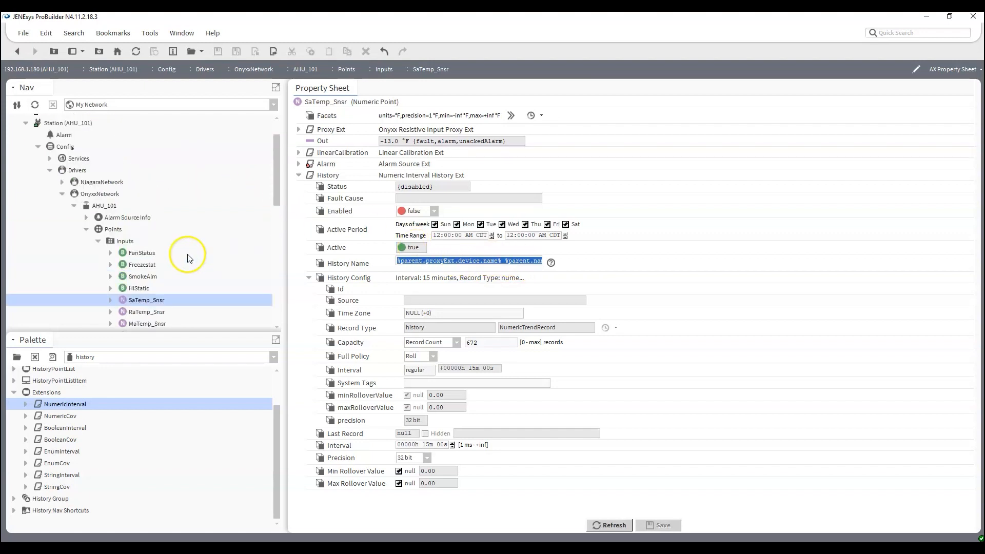
scroll(191, 256, down, 6)
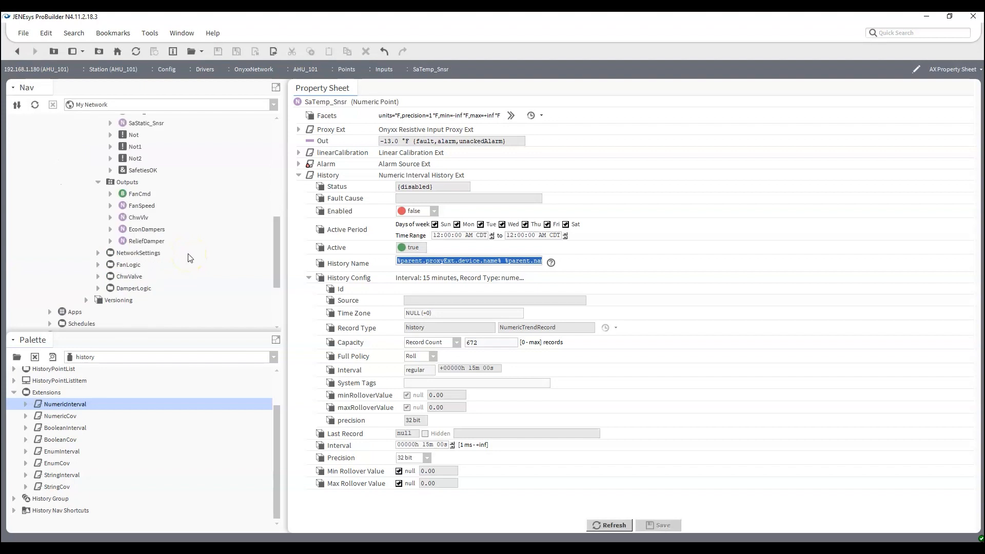
click(435, 210)
click(413, 234)
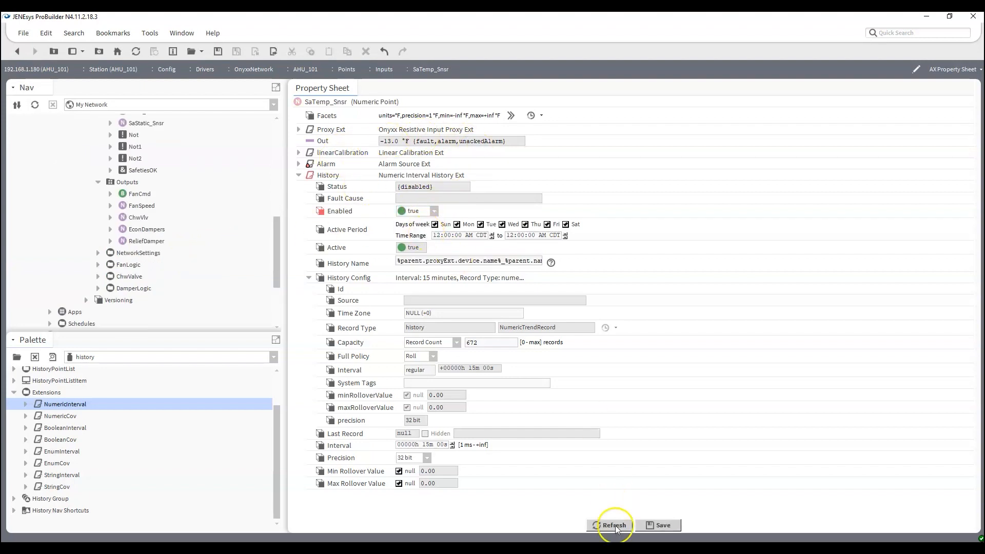
click(660, 526)
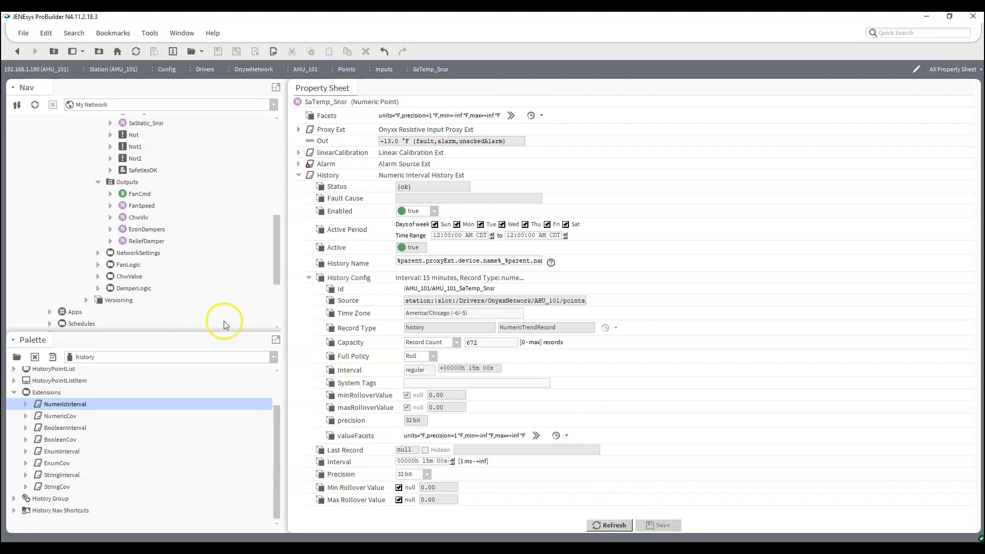
scroll(130, 246, down, 3)
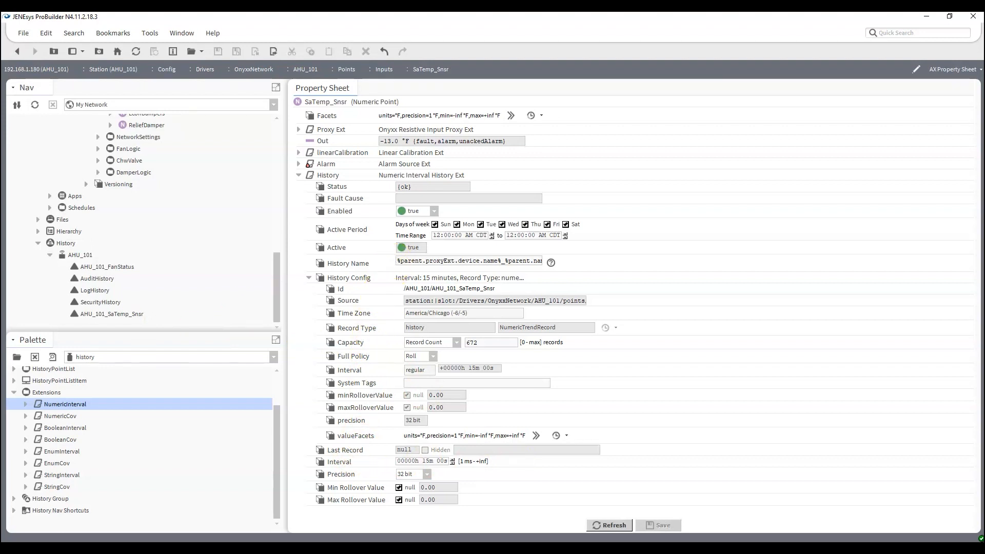
Copy the History extension from SaTemp_Snsr and paste it onto RaTemp_Snsr, keeping the name History
scroll(118, 194, up, 8)
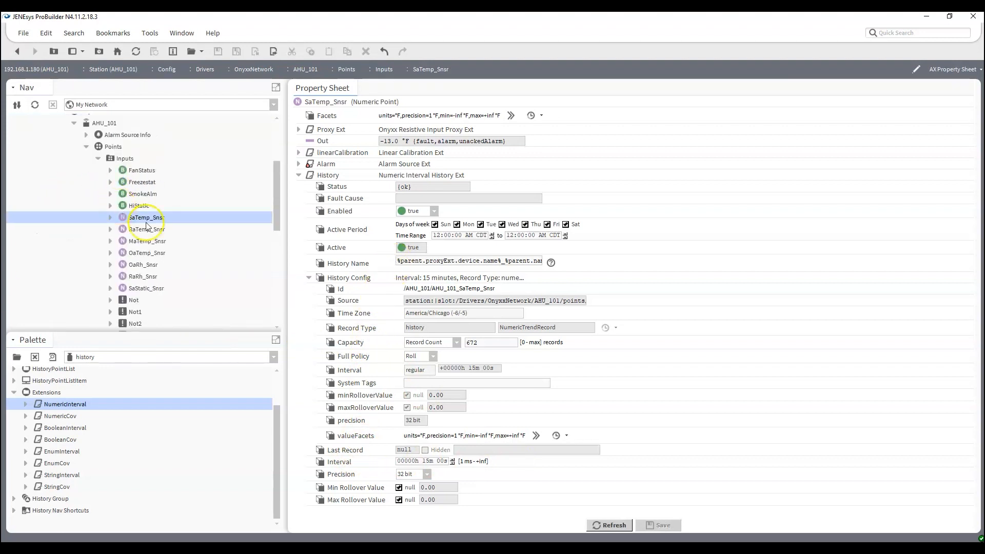
click(110, 217)
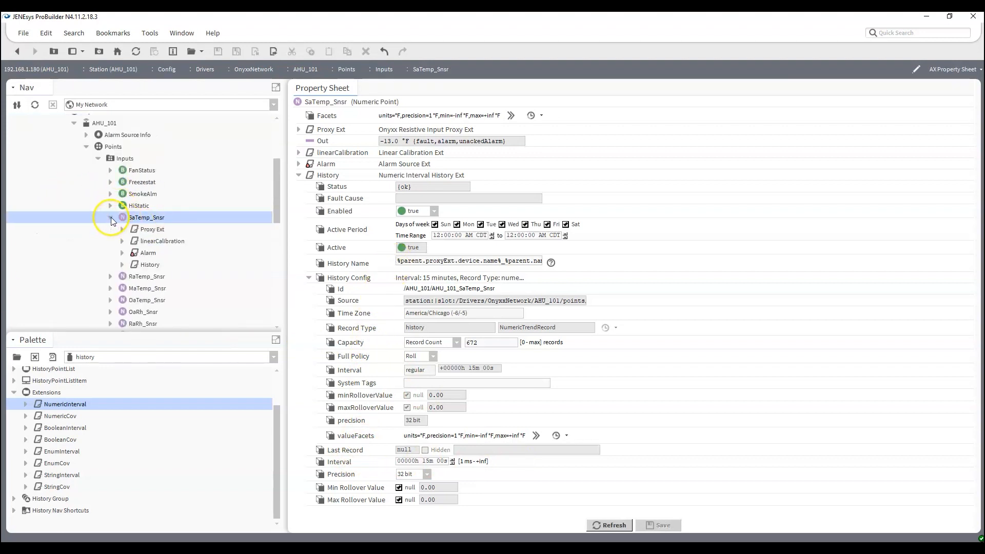
right_click(157, 266)
click(169, 272)
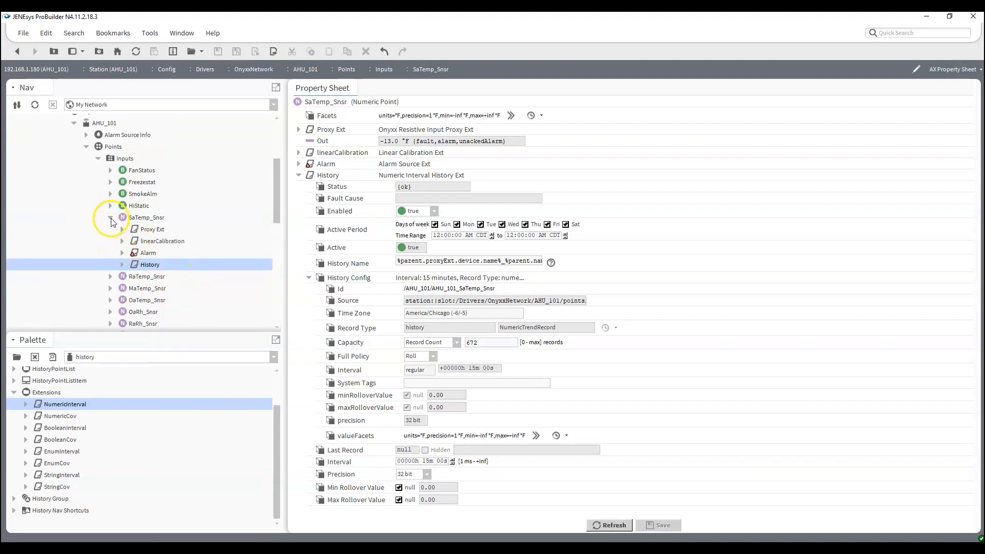
click(110, 217)
right_click(134, 230)
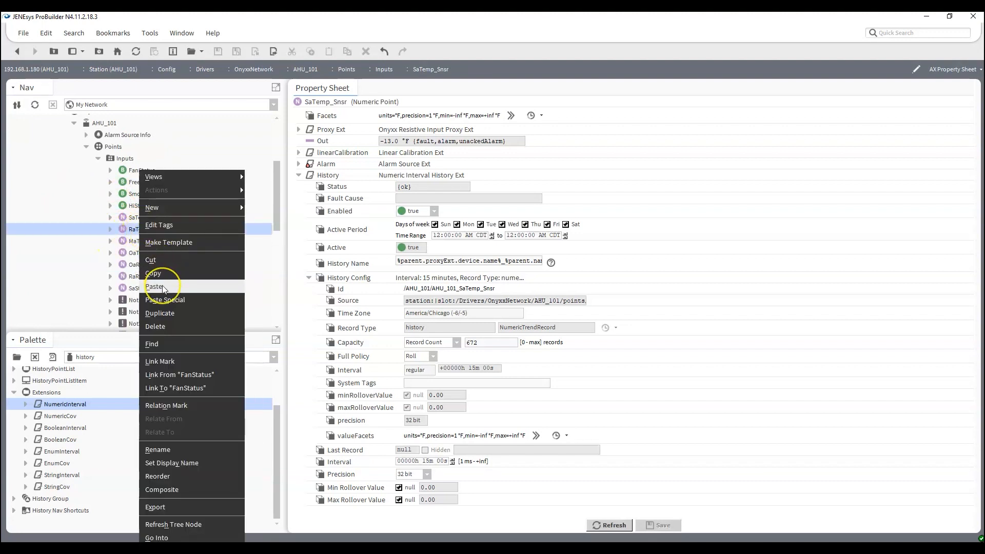
click(162, 285)
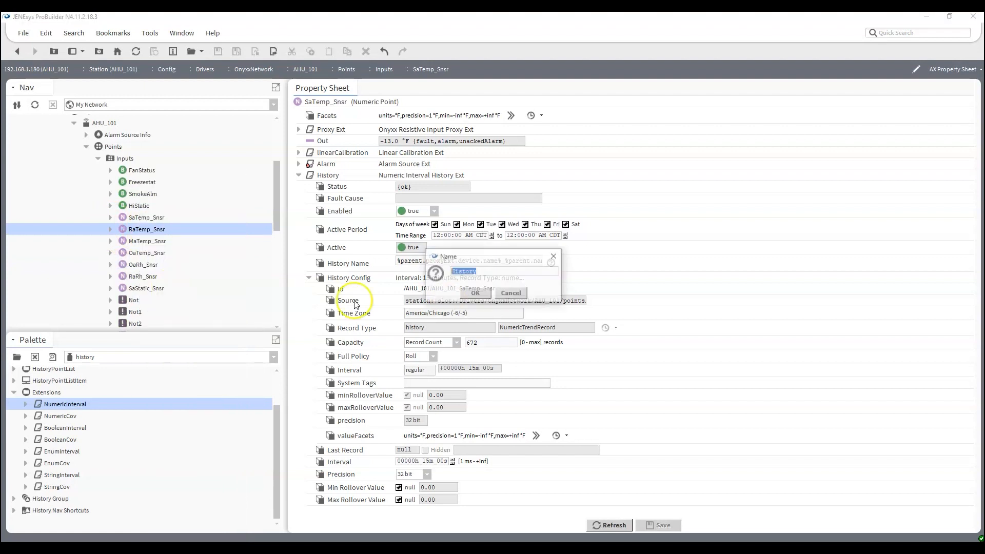
click(470, 293)
Paste the copied History extension onto the MaTemp_Snsr and OaTemp_Snsr input points, keeping the name History
click(156, 246)
right_click(156, 245)
click(165, 285)
click(470, 292)
click(148, 252)
right_click(149, 253)
click(164, 285)
click(476, 293)
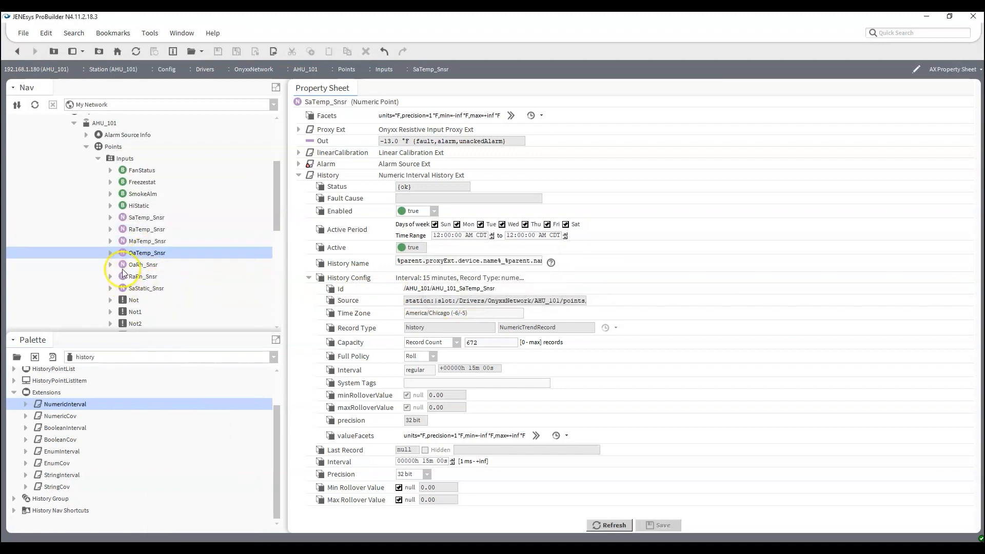
Paste the copied History extension onto the OaRh_Snsr, RaRh_Snsr and SaStatic_Snsr input points, keeping the name History
click(144, 264)
right_click(143, 264)
click(154, 287)
click(476, 295)
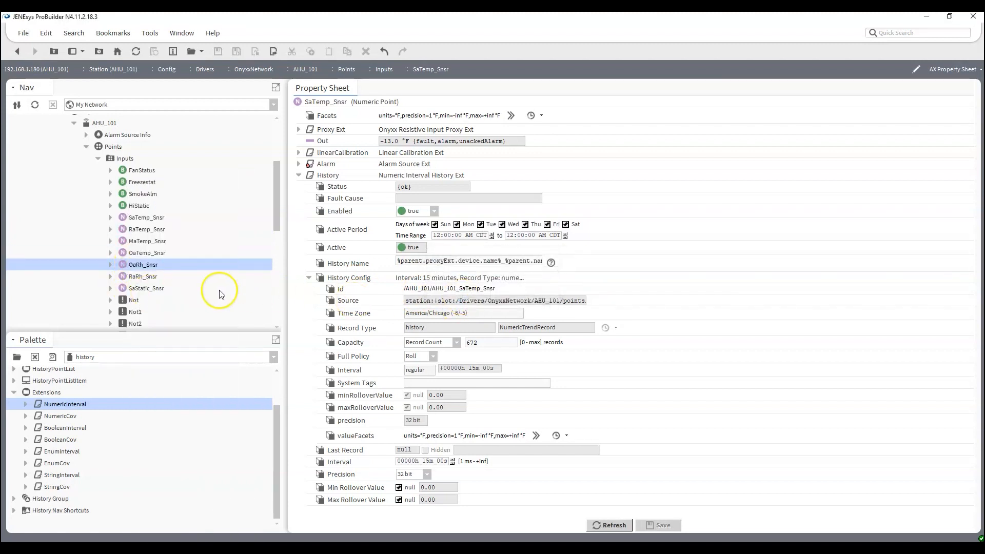
click(153, 277)
right_click(154, 277)
click(165, 286)
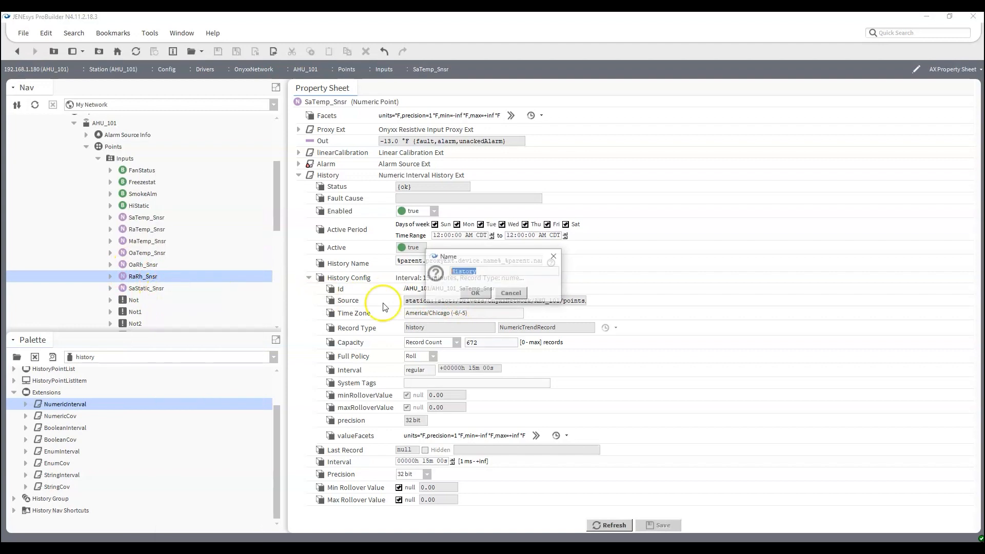
click(476, 294)
click(144, 288)
right_click(144, 288)
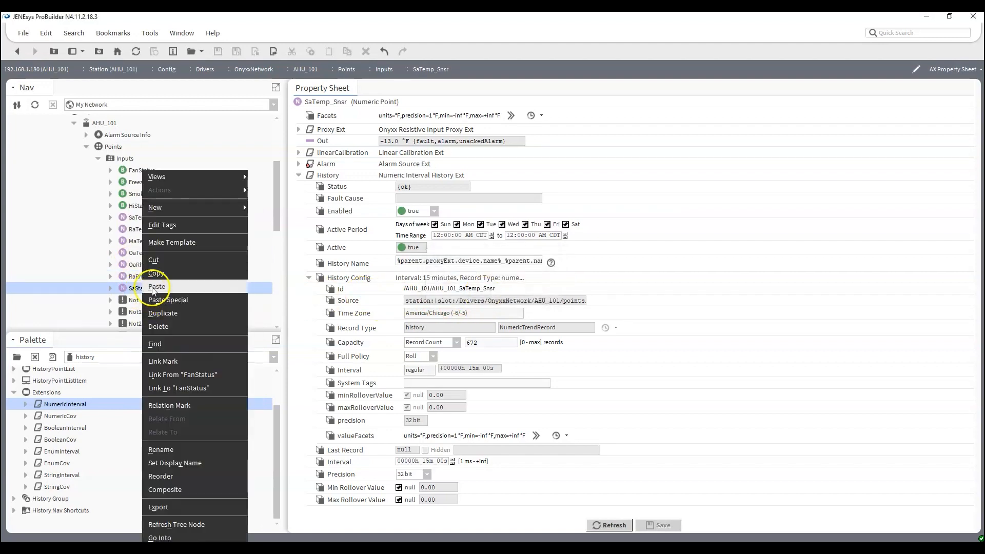
click(154, 286)
click(476, 293)
Paste the copied History extension onto the FanSpeed and ChwVlv output points, keeping the name History
scroll(185, 291, down, 5)
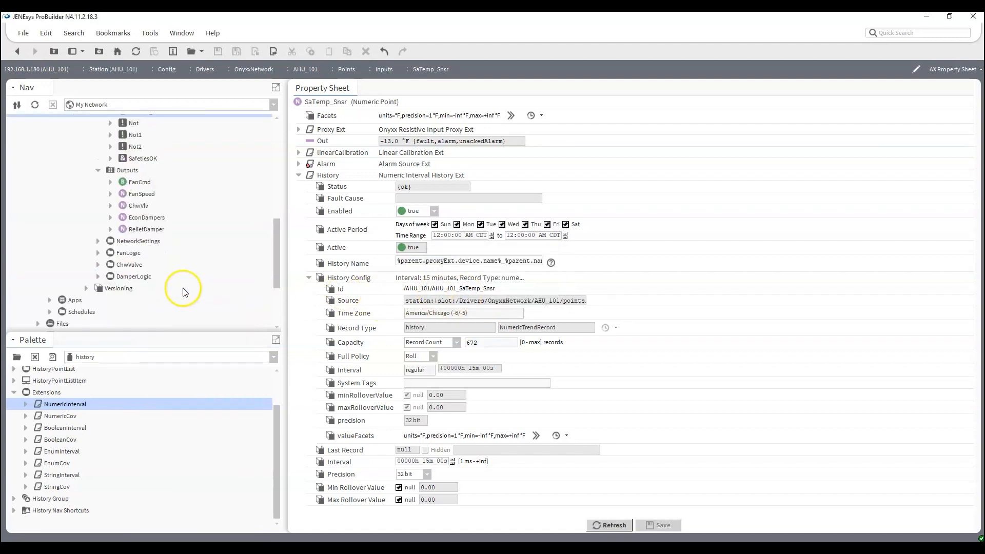
right_click(134, 193)
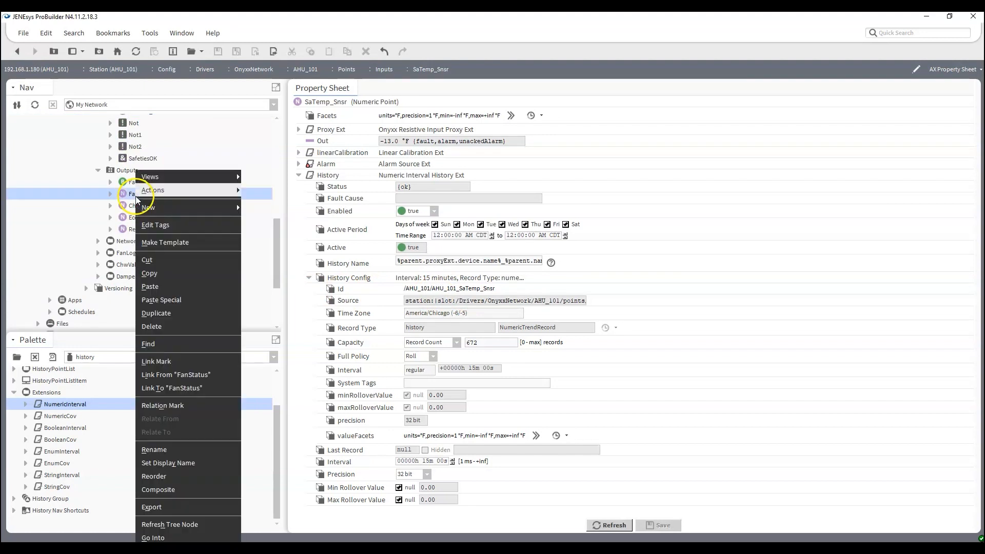
click(154, 287)
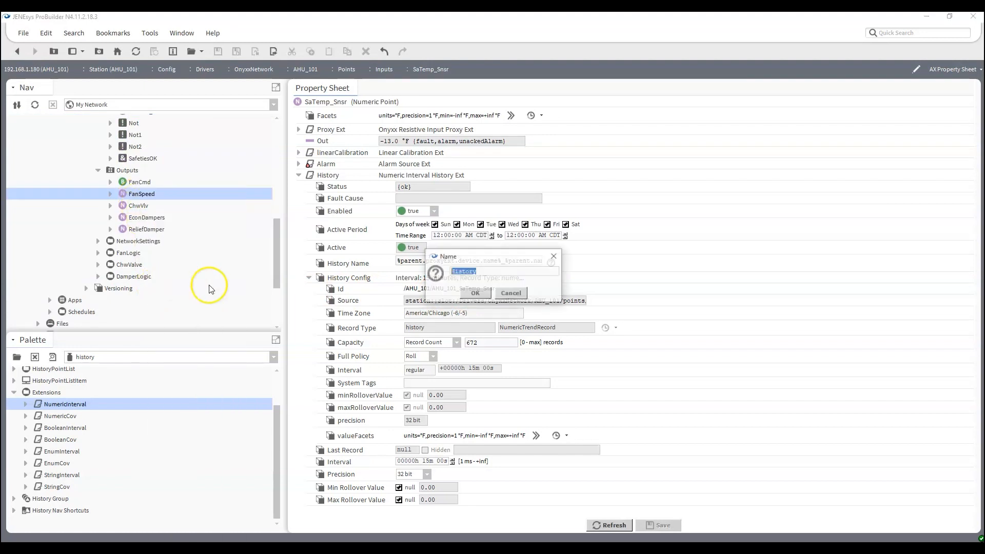
click(474, 293)
right_click(145, 205)
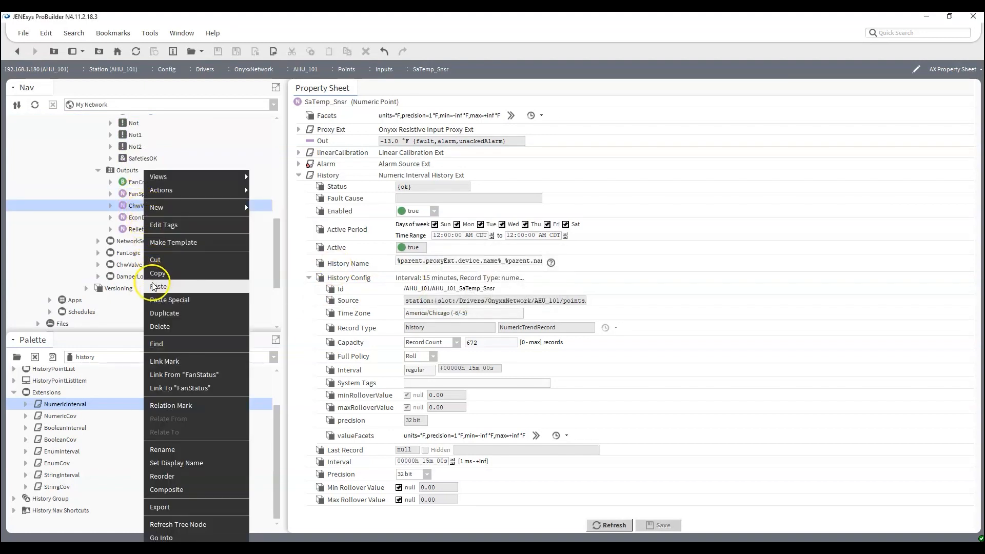
click(152, 286)
click(474, 293)
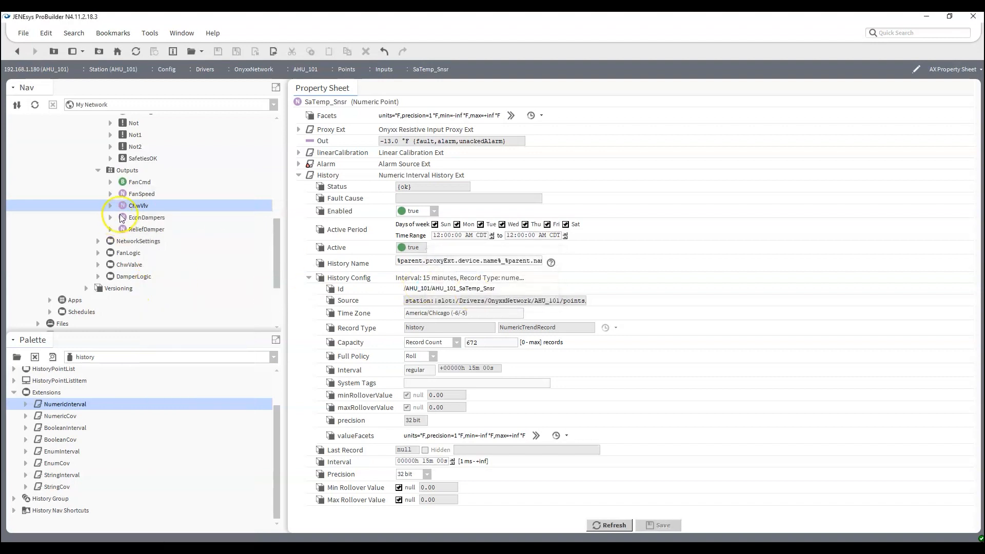
Paste the copied History extension onto the EconDampers and ReliefDamper output points, keeping the name History
right_click(122, 217)
click(152, 286)
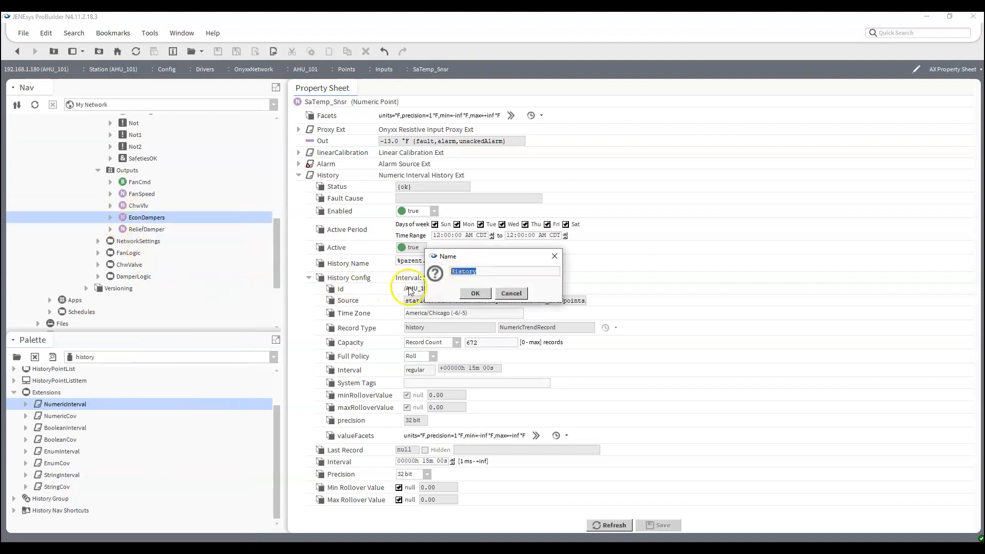
click(474, 293)
right_click(159, 229)
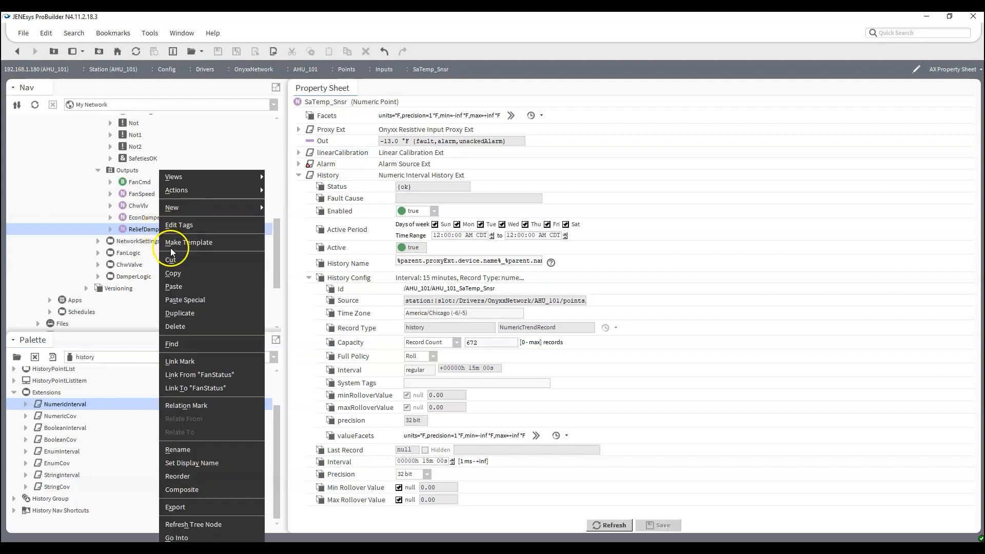
click(173, 286)
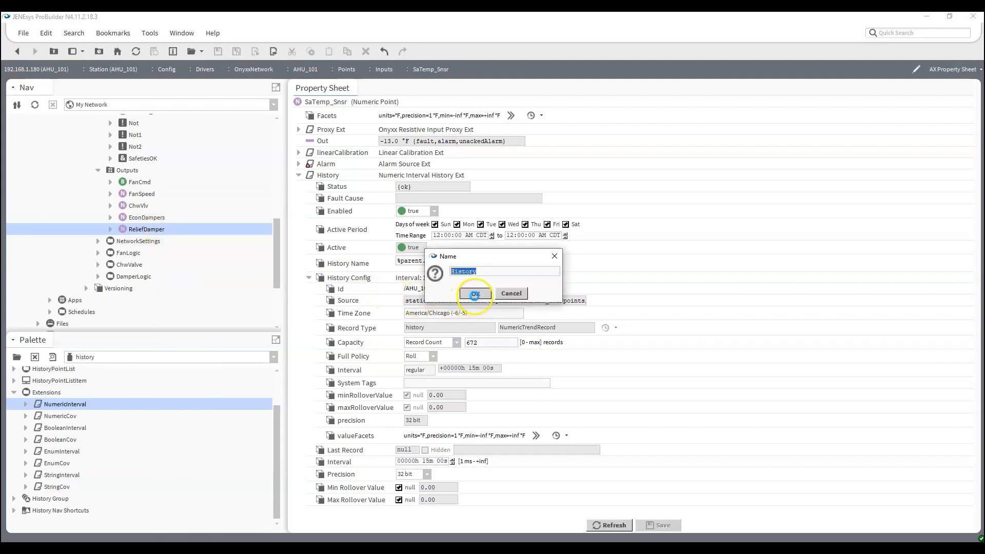
click(475, 294)
Refresh the station's History node and check which histories are listed under AHU_101
scroll(133, 188, down, 3)
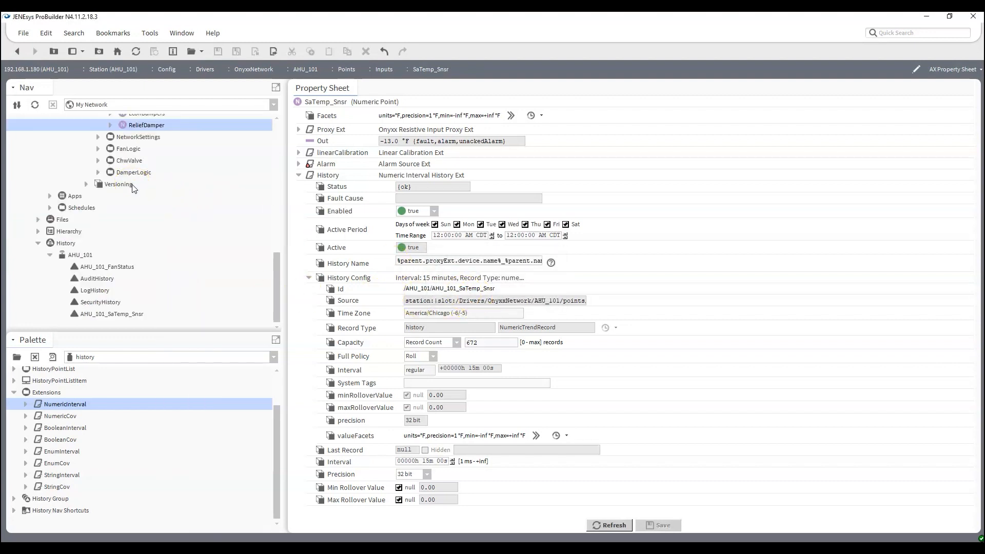
right_click(71, 245)
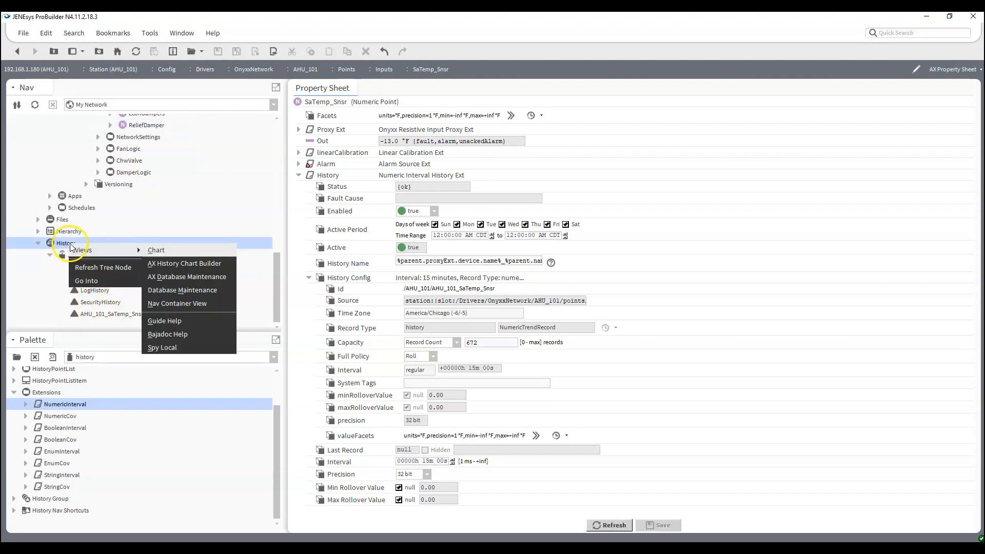
click(101, 272)
click(49, 313)
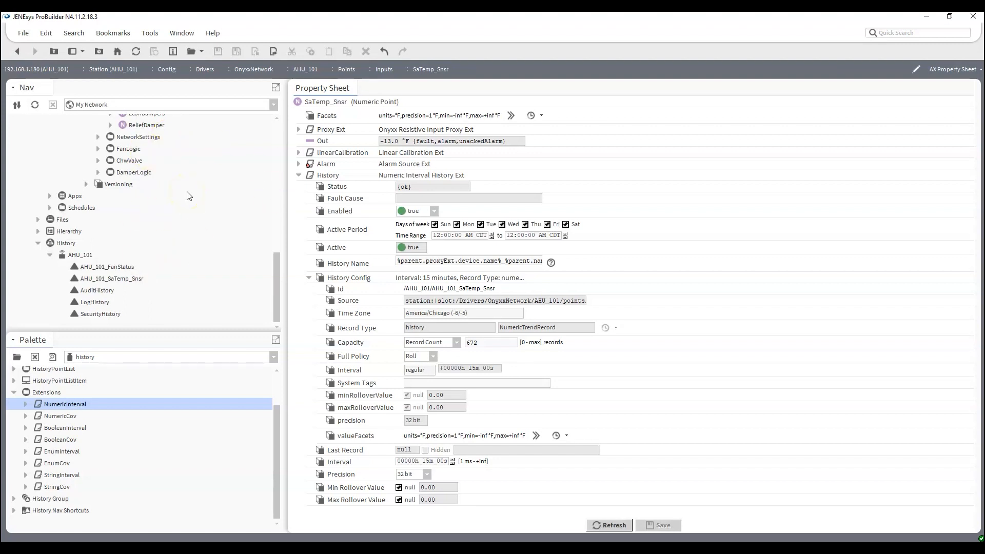
Collapse the OnyxxNetwork and Drivers branches and open the History Ext Manager of the station's HistoryService
scroll(171, 196, up, 10)
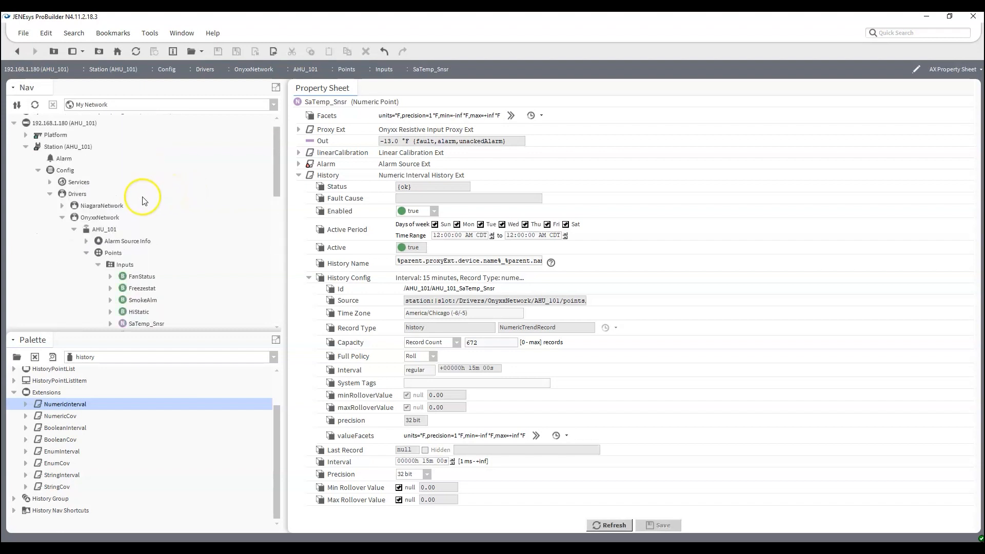
click(62, 217)
click(50, 195)
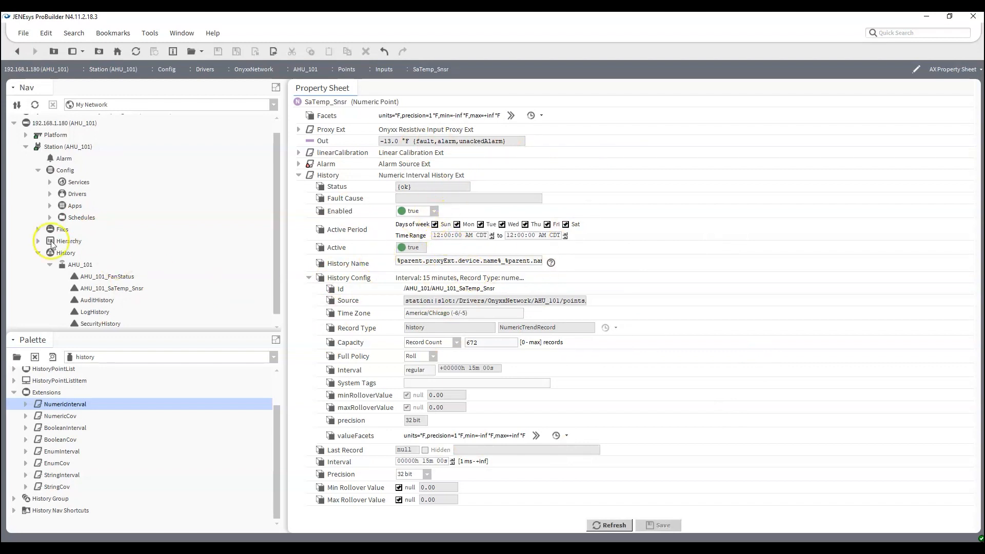
click(51, 183)
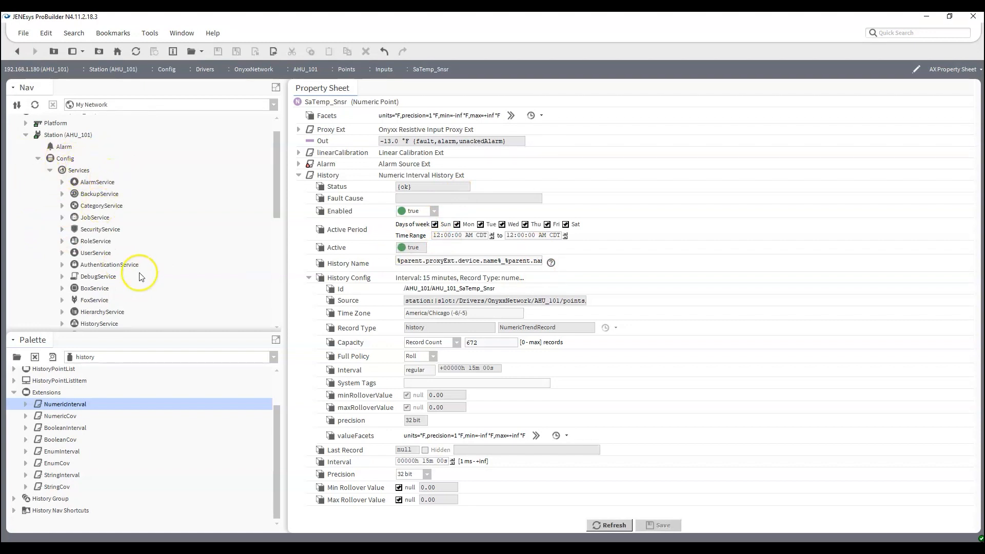
scroll(145, 272, down, 2)
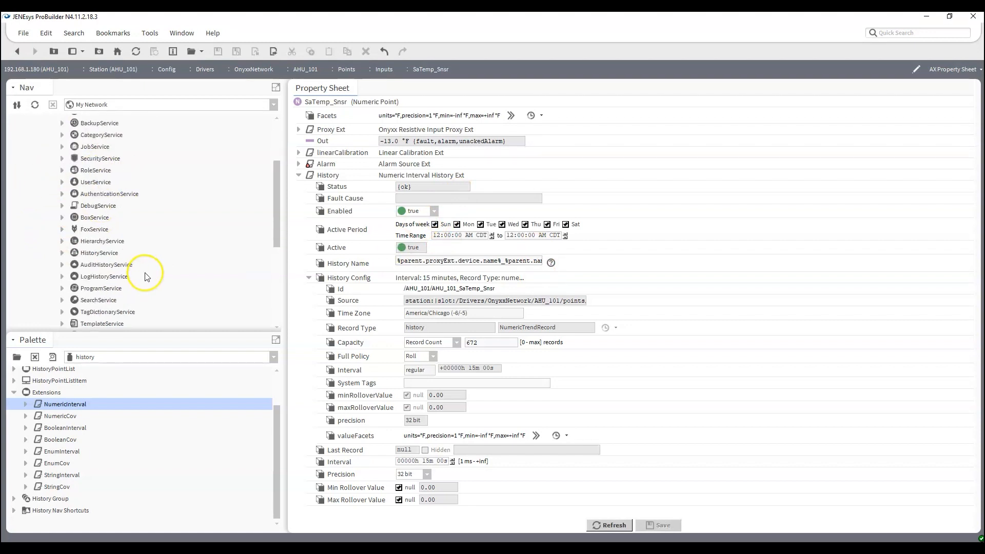
double_click(95, 254)
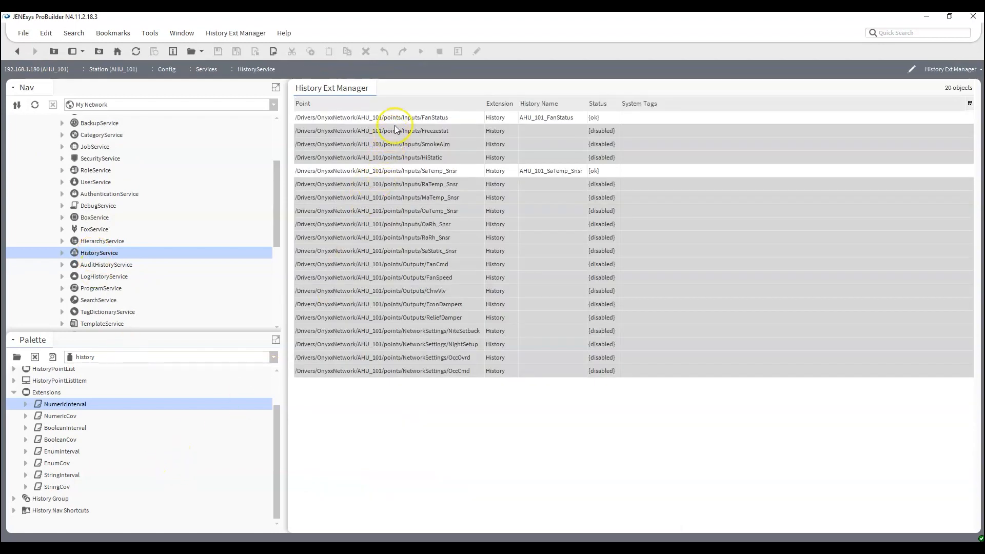
Select all disabled history extensions, from Freezestat through OccCmd, and enable them together
click(410, 131)
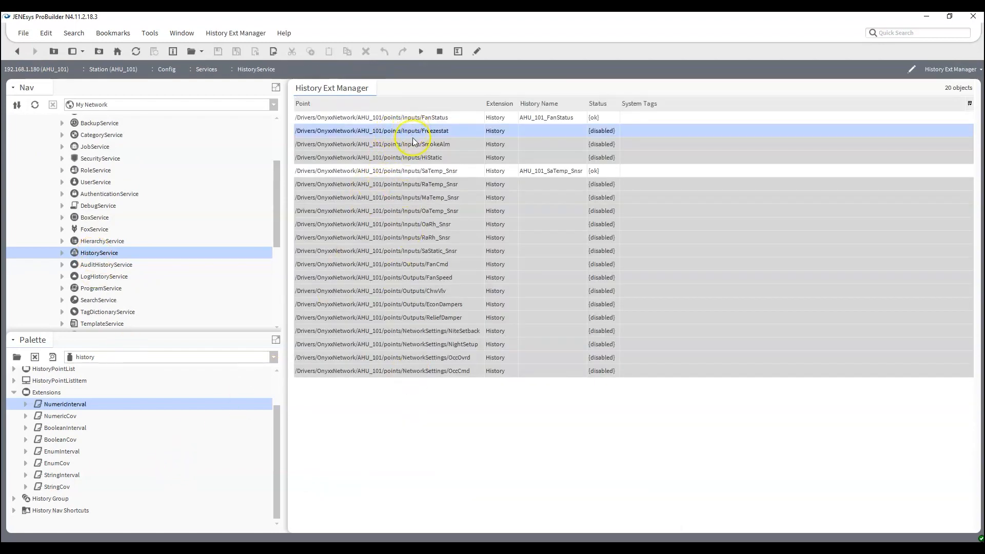
ctrl+click(414, 157)
ctrl+click(416, 185)
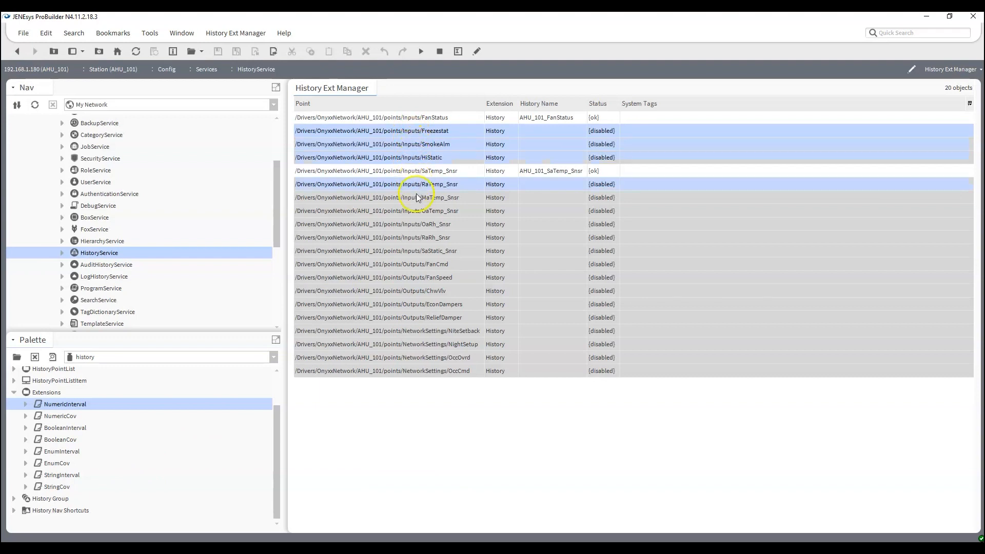
drag(417, 213, 418, 373)
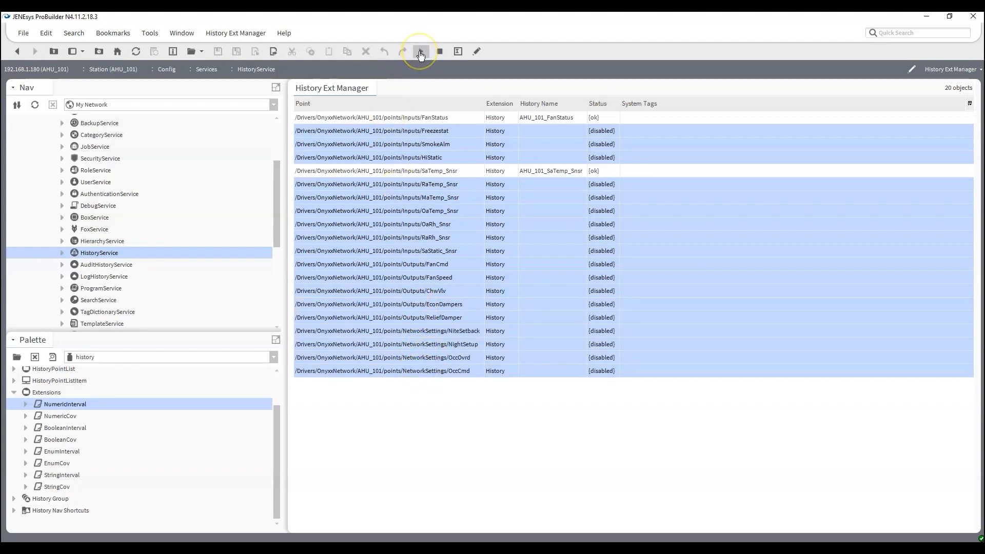
click(420, 53)
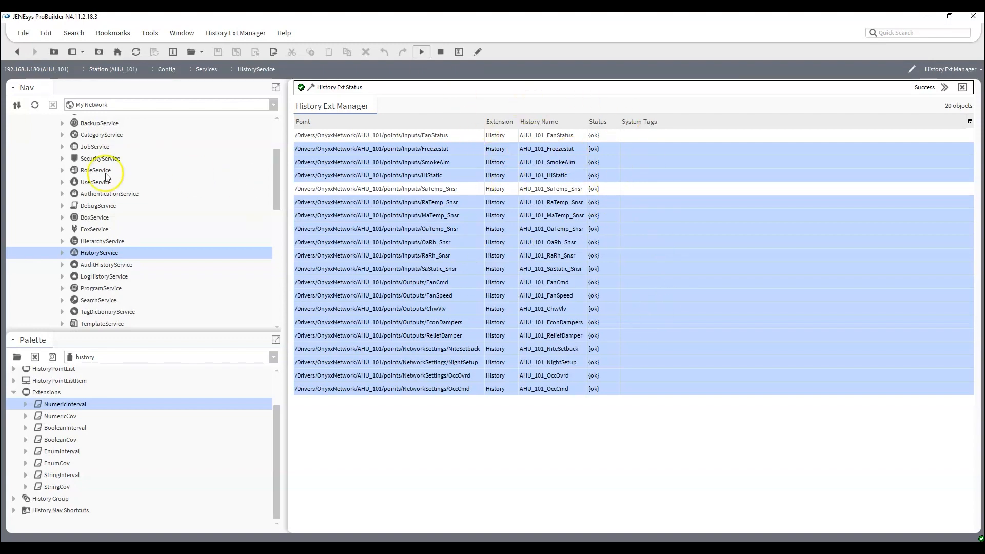
Check the AHU_101 histories in the station's History tree and open the chart of AHU_101_SaTemp_Snsr
scroll(150, 238, down, 15)
scroll(153, 240, up, 6)
scroll(153, 241, down, 3)
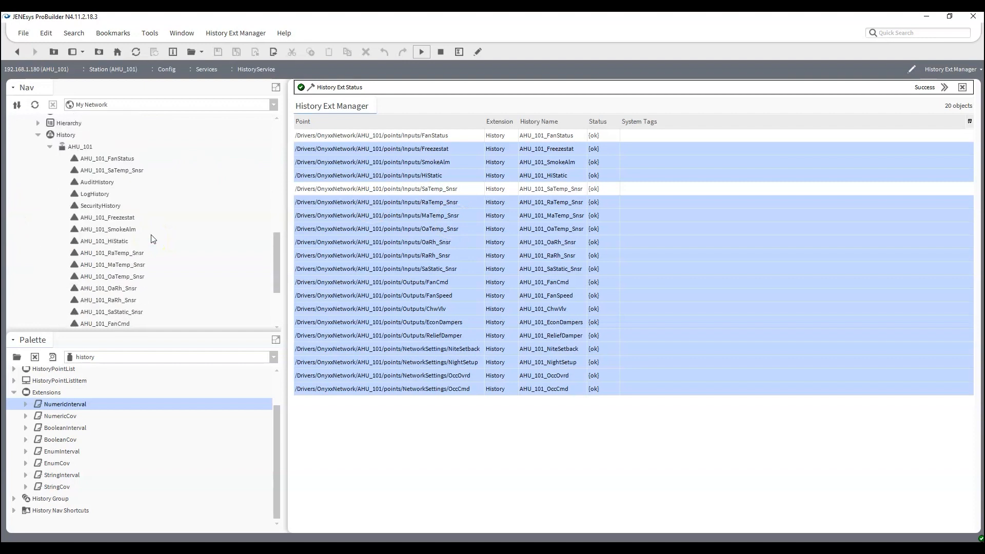
double_click(116, 170)
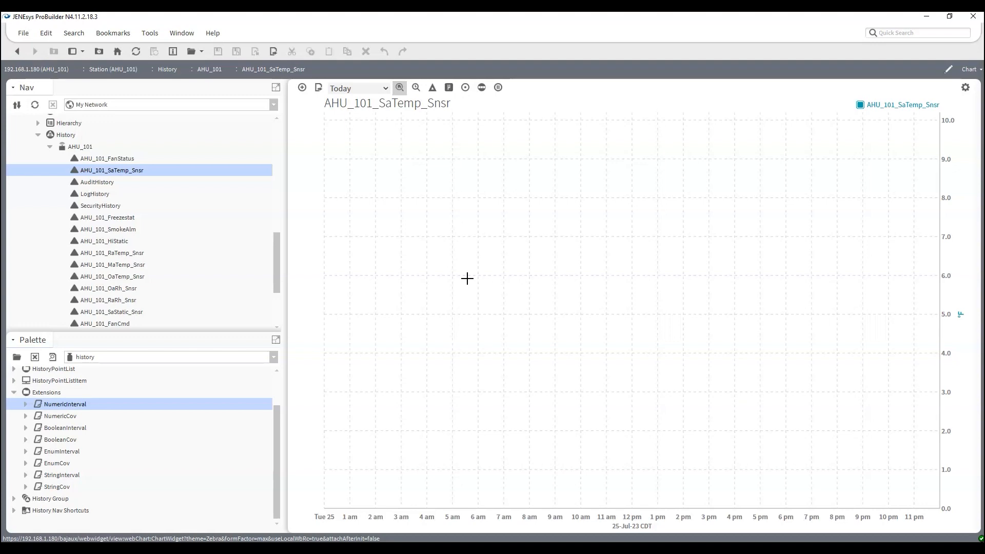
Examine the station's tree and the complete list of histories under AHU_101, from FanStatus to OccCmd
click(50, 147)
scroll(97, 274, up, 7)
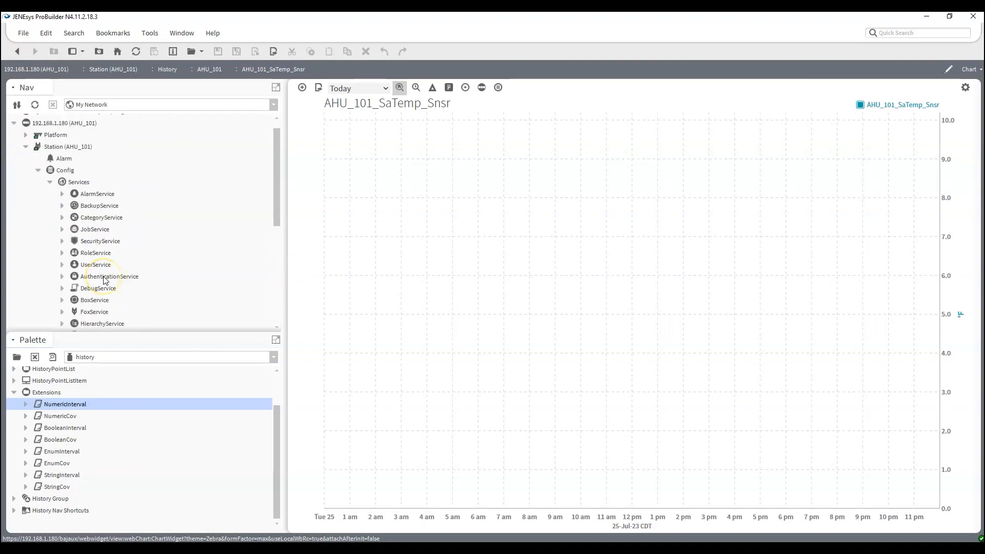
scroll(105, 279, down, 7)
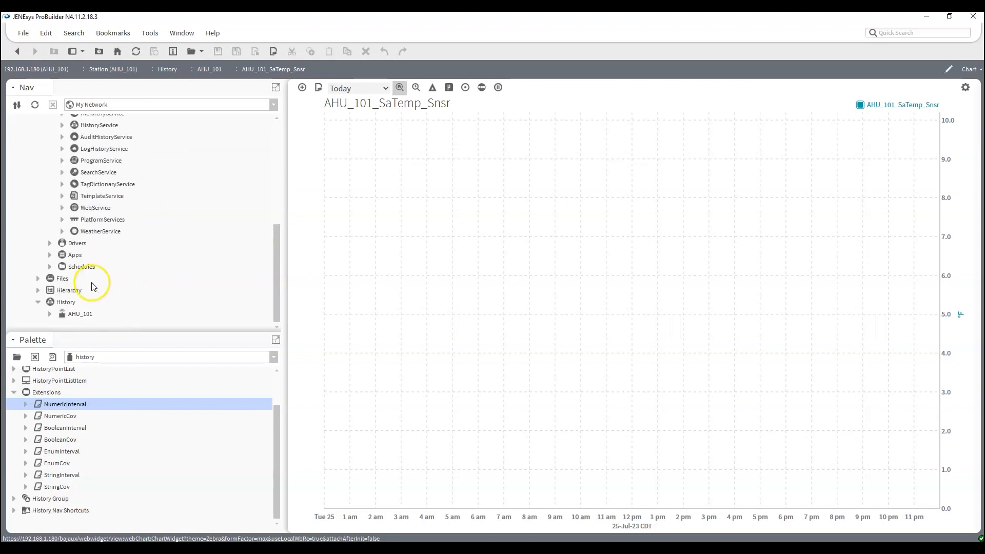
click(50, 314)
scroll(52, 316, down, 5)
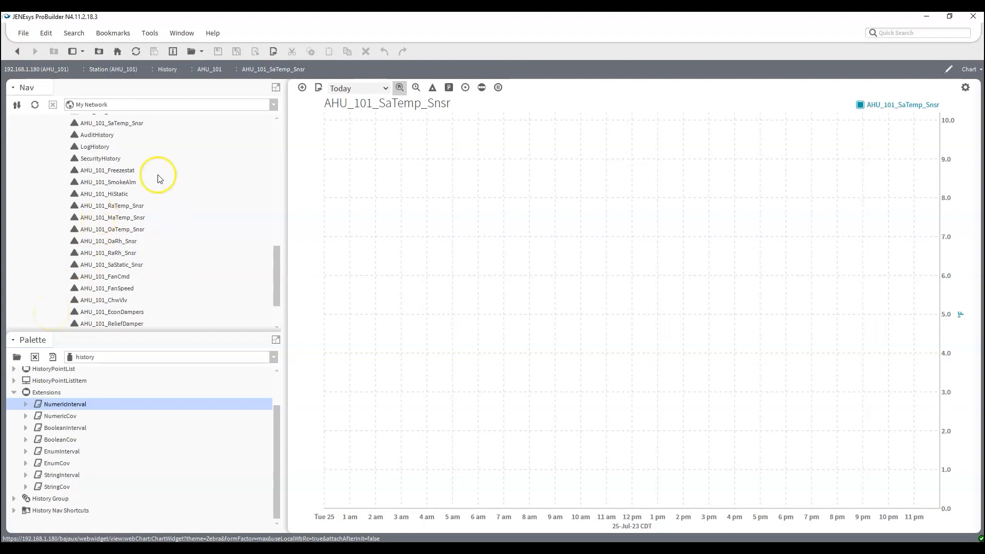
scroll(128, 233, up, 2)
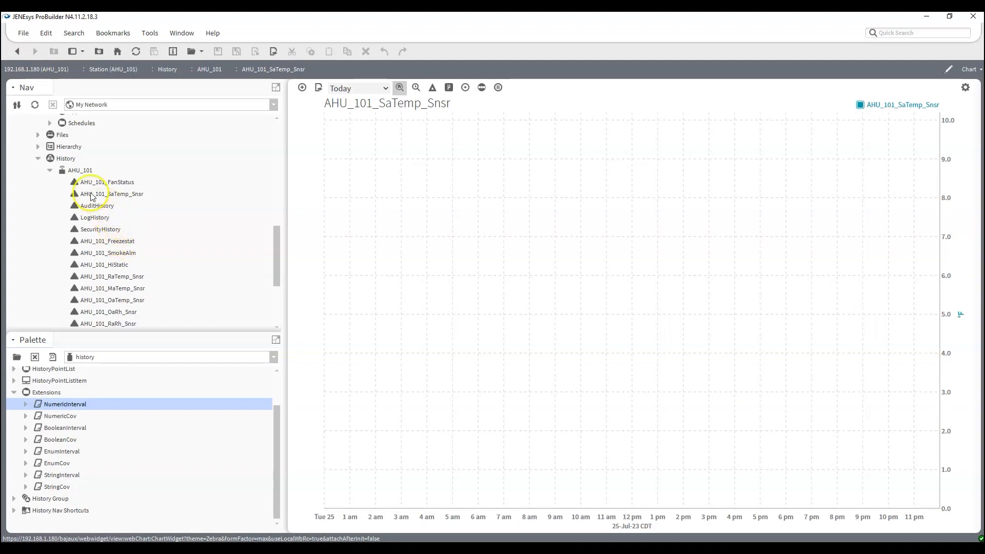
scroll(104, 260, down, 4)
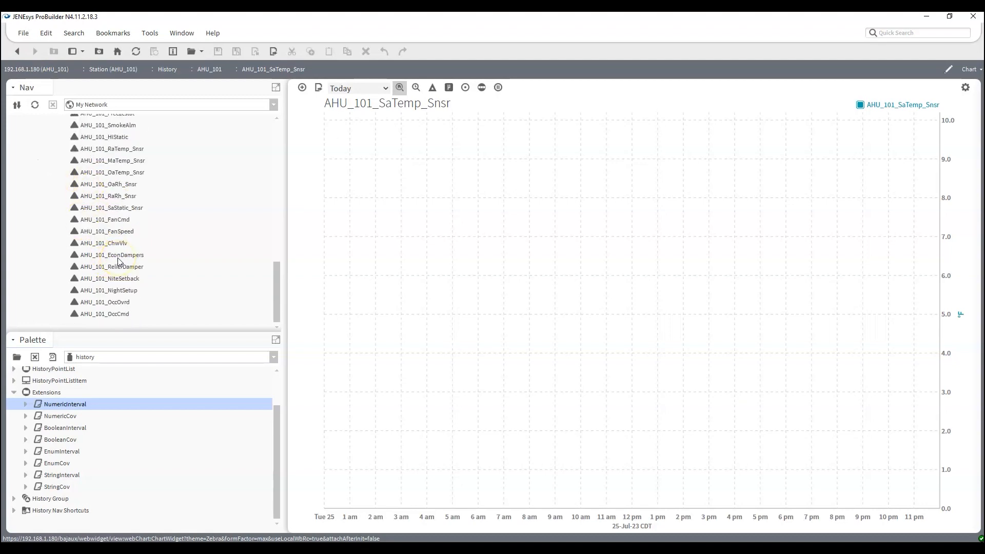
scroll(118, 262, up, 4)
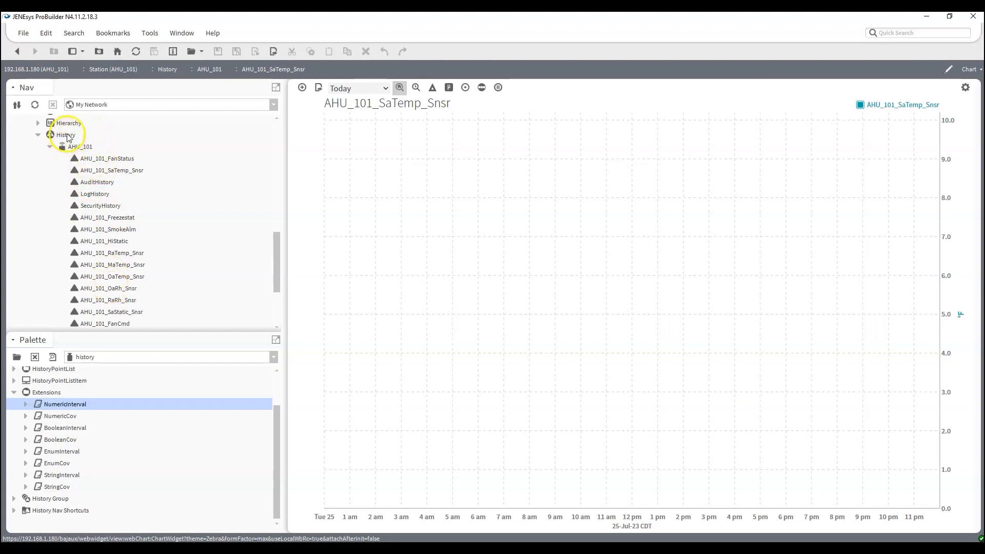
Open AX Database Maintenance for the station's History and add the histories AHU_101_ChwVlv through AHU_101_SmokeAlm to the maintenance list
right_click(70, 137)
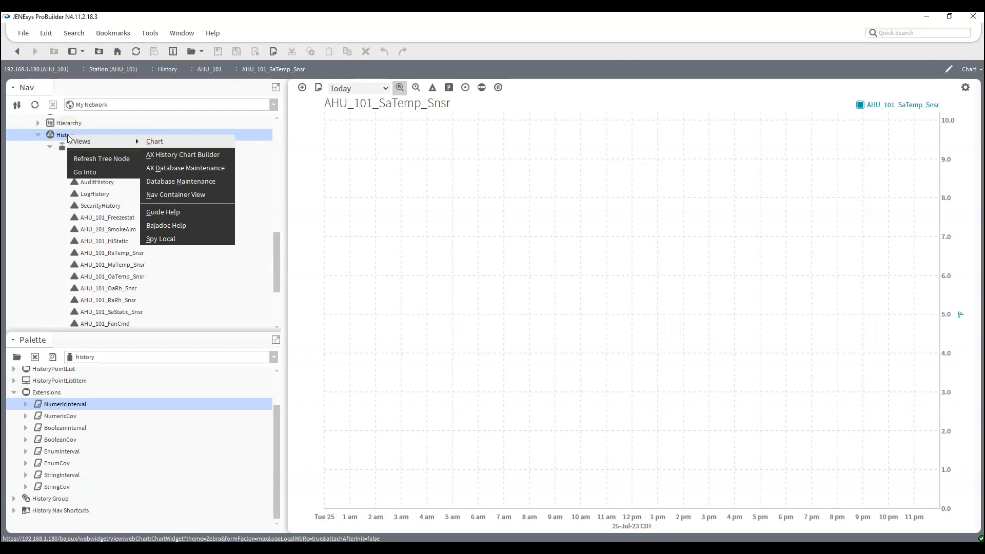
click(200, 169)
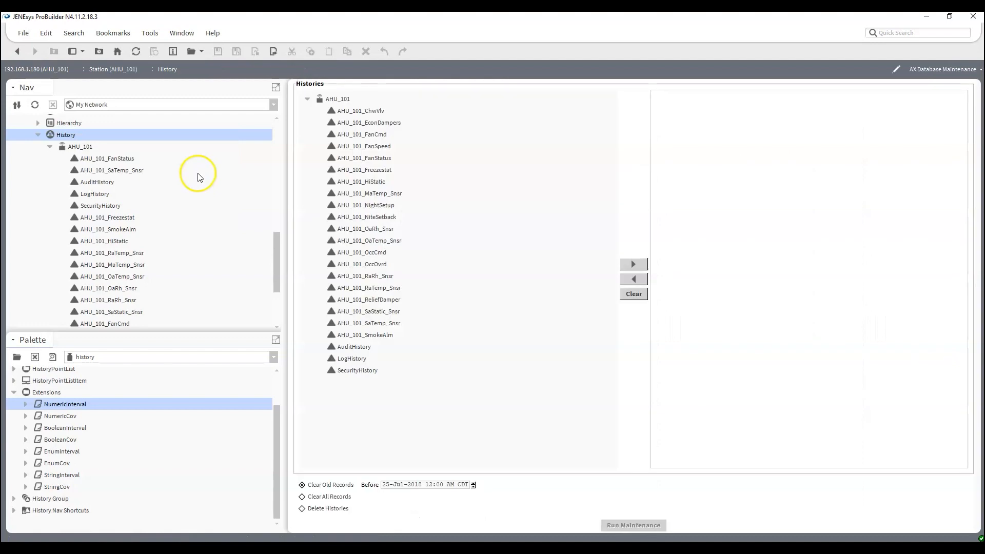
click(371, 112)
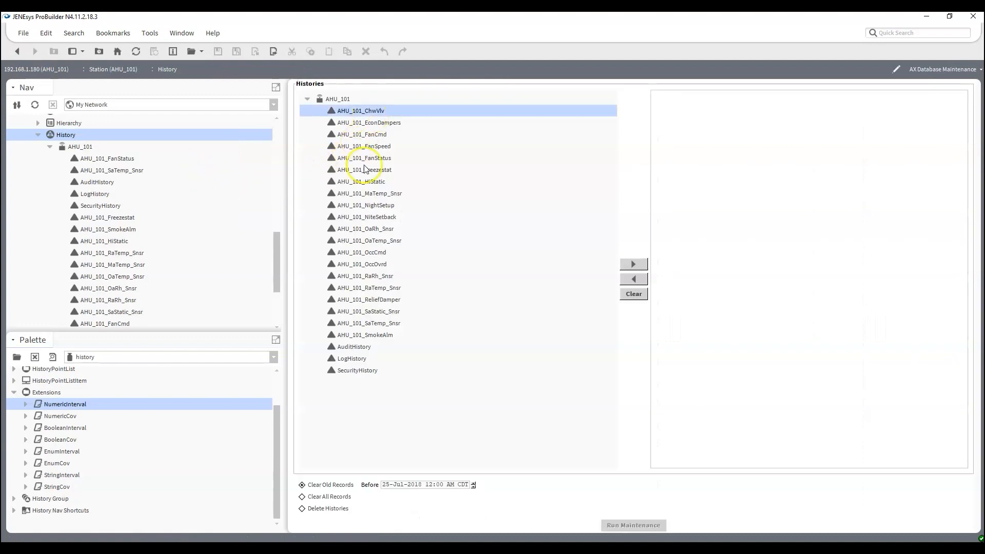
shift+click(363, 336)
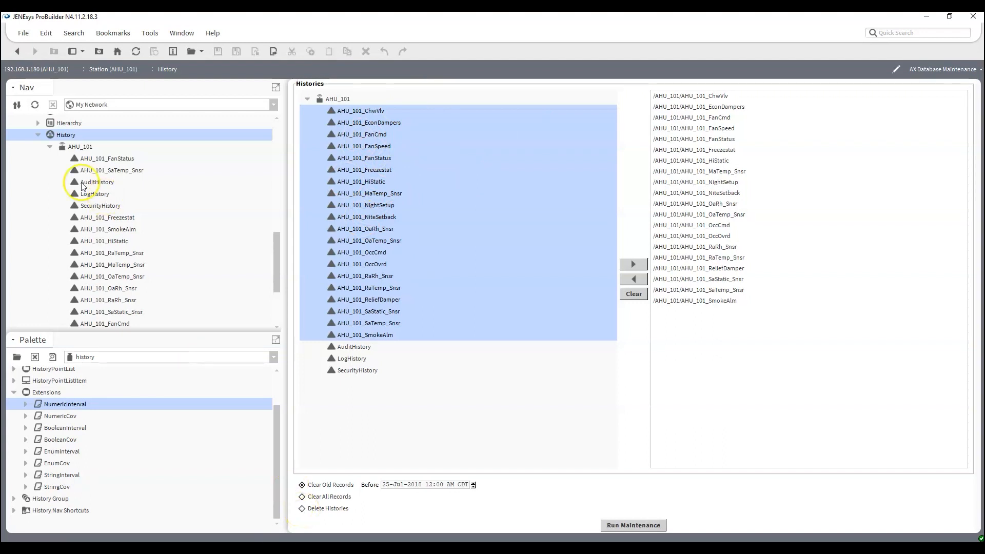
click(46, 156)
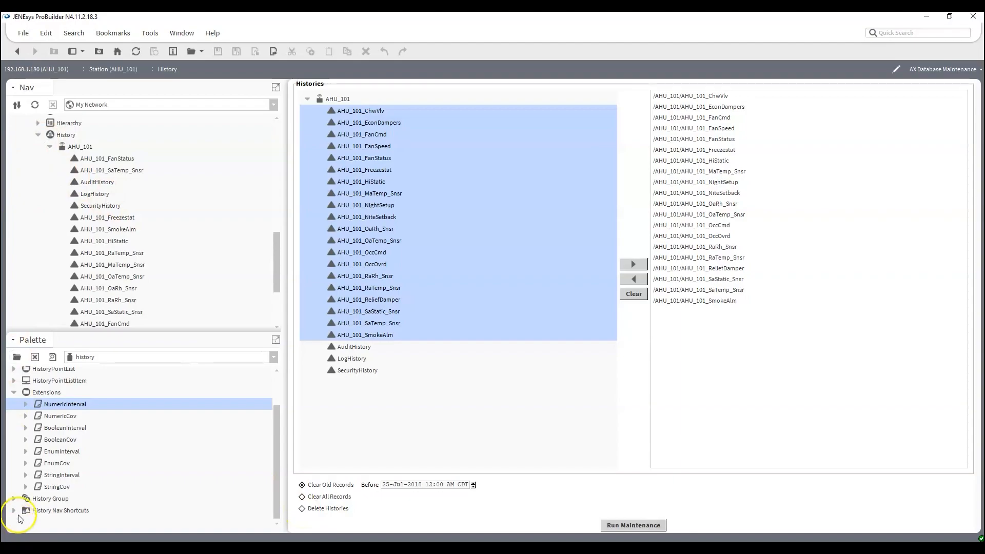